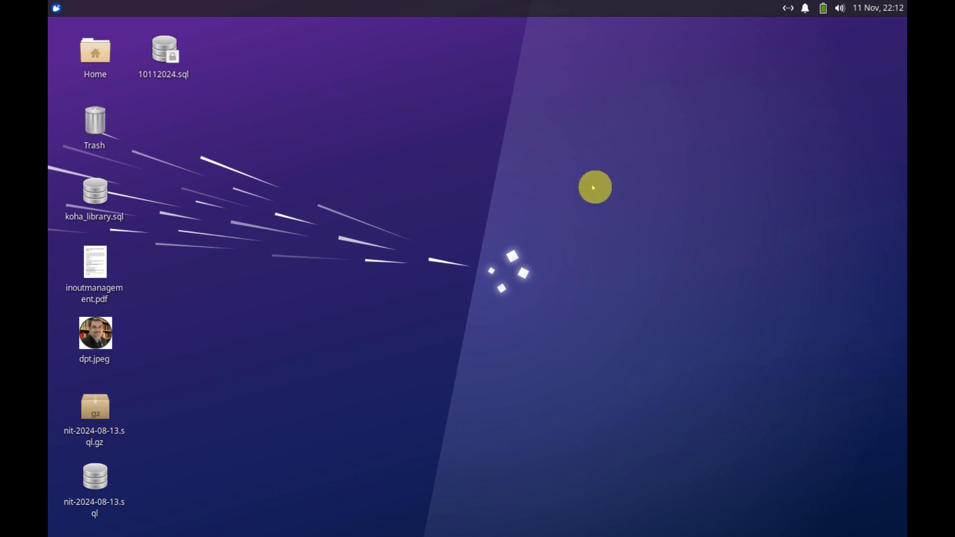
Step: Open a terminal window, centre it, and switch to a root shell with su
key(ctrl+alt+t)
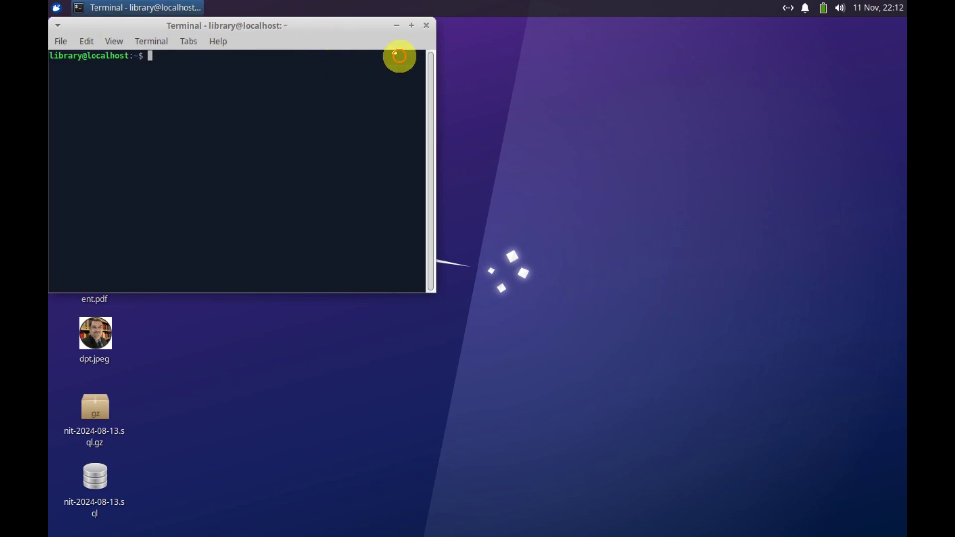
mouse_move(330, 31)
mouse_down()
mouse_move(670, 120)
mouse_move(736, 108)
mouse_up()
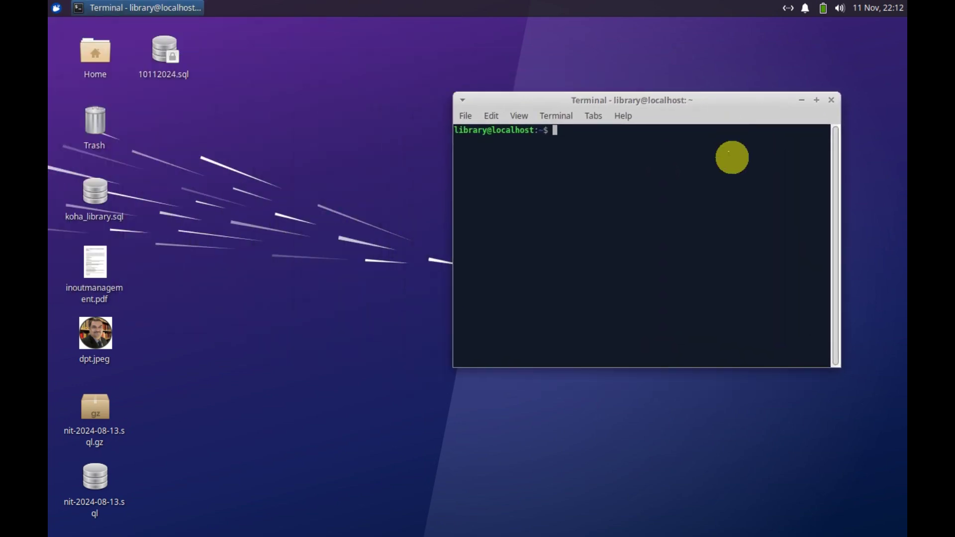
text(su)
key(Return)
key(Return)
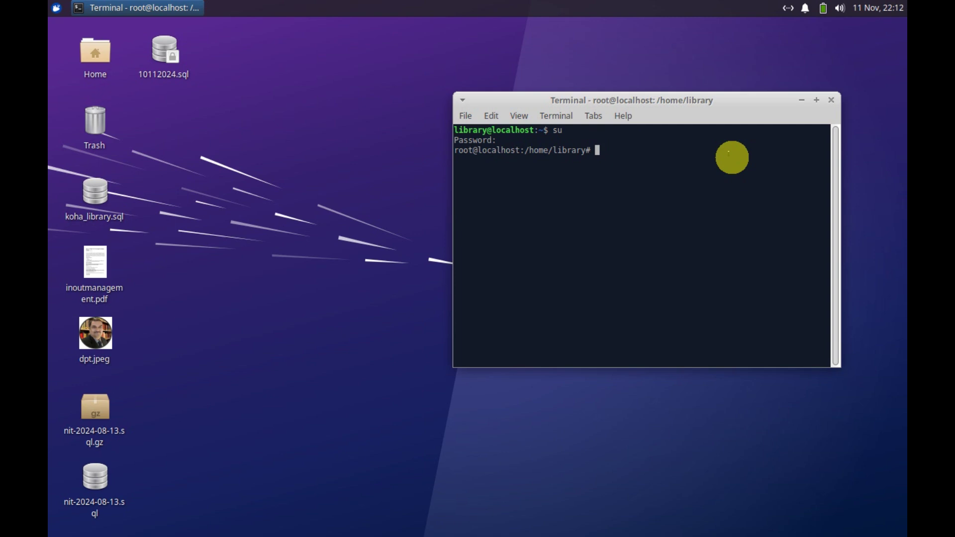
text(cd /)
text(etc)
Step: Change into /etc/apache2 and list its configuration files
key(Return)
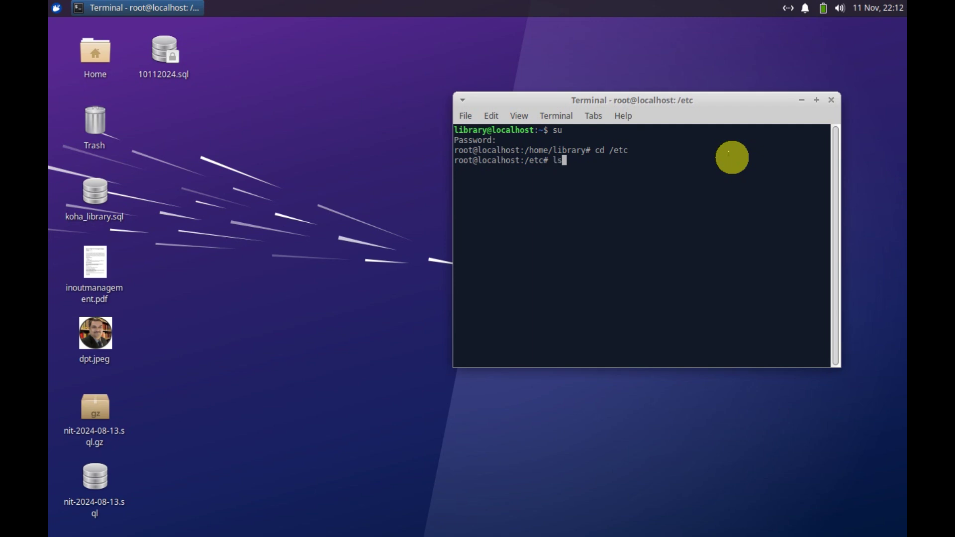
text(cd )
text(apache2)
key(Return)
text(ls)
key(Return)
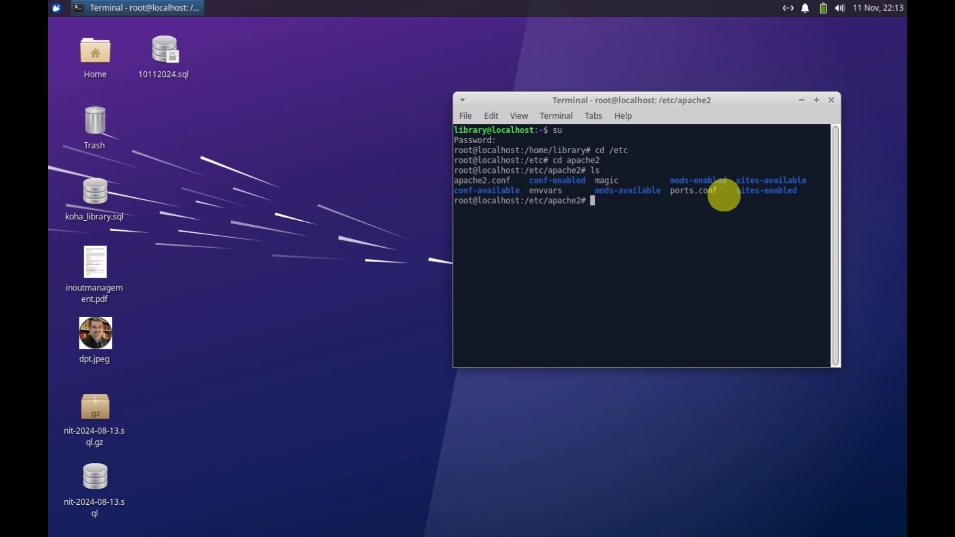
text(nano )
text(ports.conf)
Step: Open ports.conf in nano and retype the Listen 8000 line below Listen 80
key(Return)
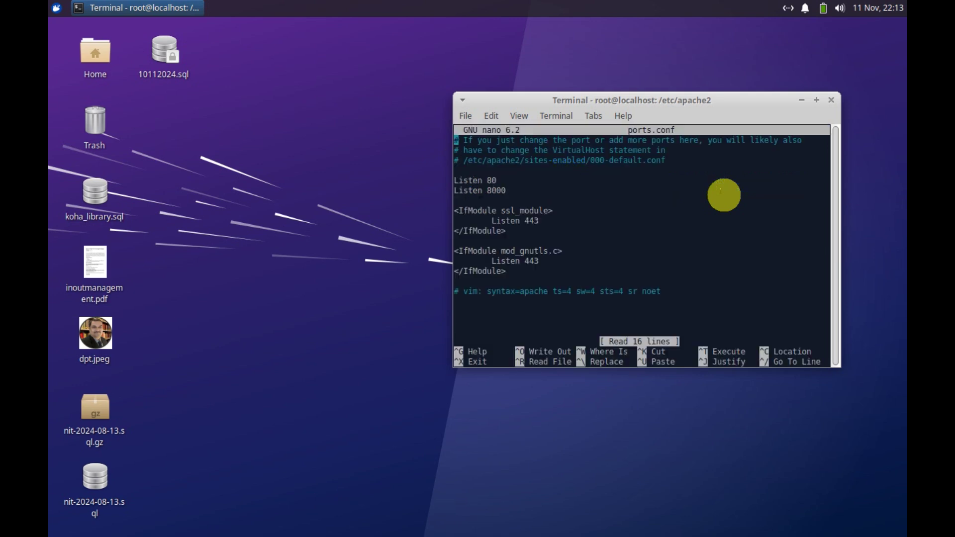
key(Down)
key(Down)
key(Down)
key(Down)
key(Down)
key(Up)
key(Right)
key(Right)
key(Right)
key(Right)
key(Right)
key(Right)
key(Right)
key(Right)
key(Right)
key(Right)
key(Left)
key(Left)
key(Down)
key(Right)
key(Right)
key(Right)
key(Right)
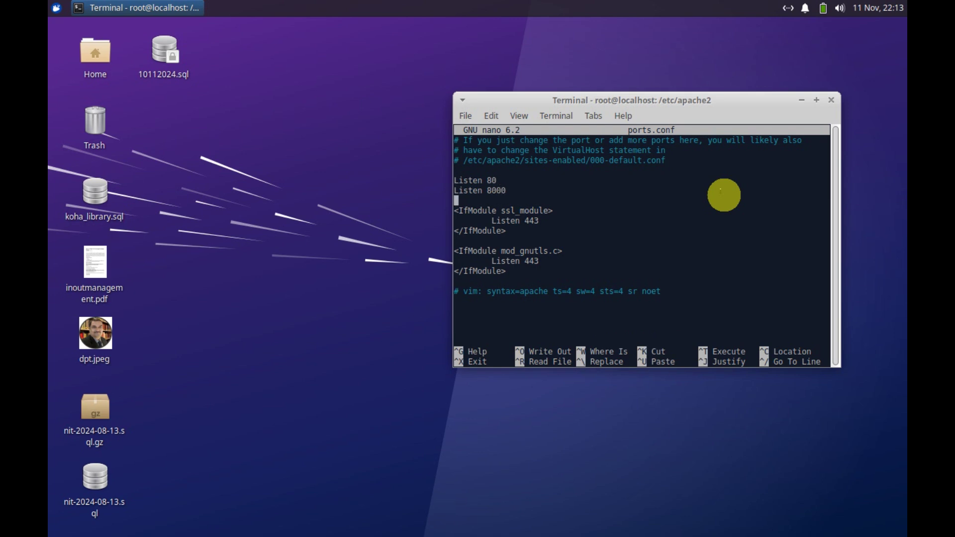
key(Left)
key(BackSpace)
key(BackSpace)
key(BackSpace)
key(BackSpace)
key(BackSpace)
key(BackSpace)
key(BackSpace)
key(BackSpace)
key(BackSpace)
key(BackSpace)
text(Listen )
text(8000)
Step: Save the changes to ports.conf and exit nano
key(ctrl+x)
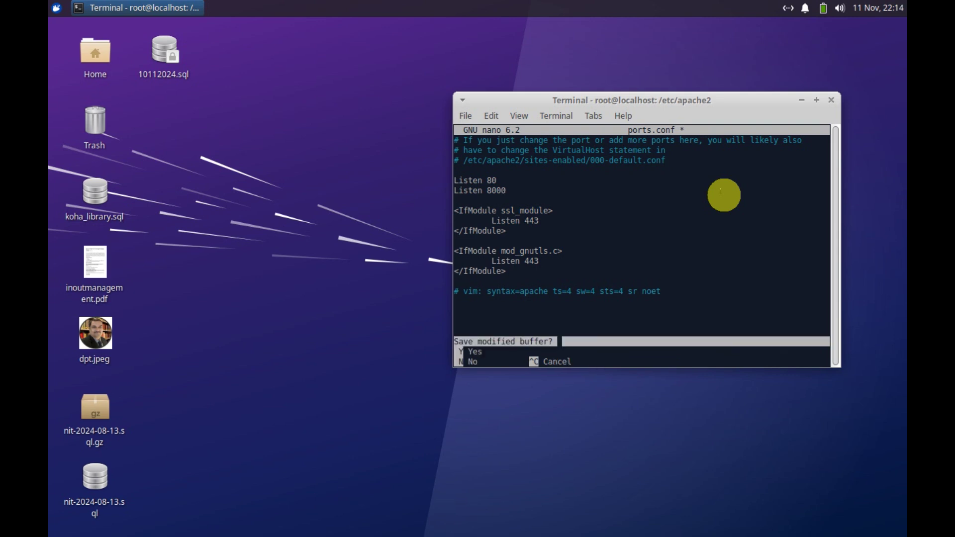
key(y)
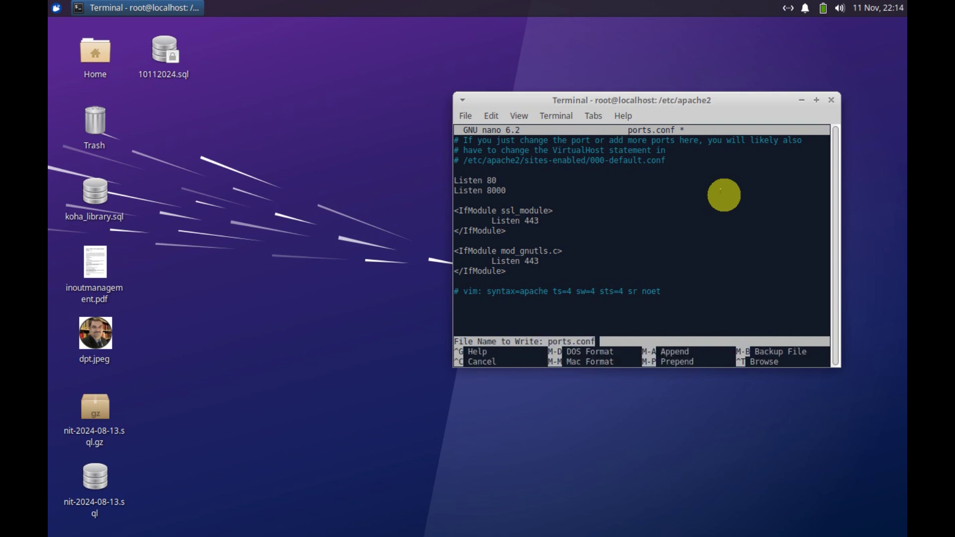
key(Return)
text(clear)
Step: Clear the screen, list /etc/apache2 again, and review ports.conf in nano without changes
key(Return)
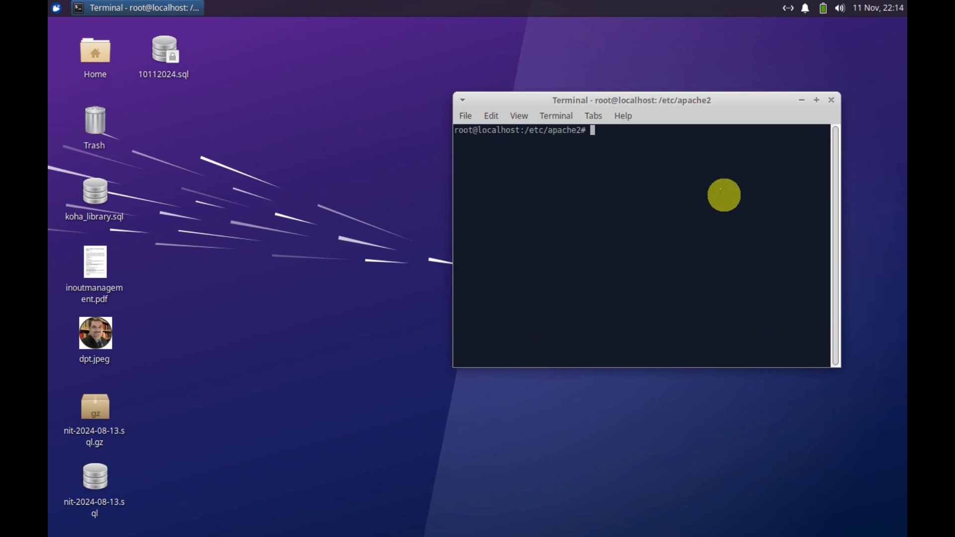
text(ls)
key(Return)
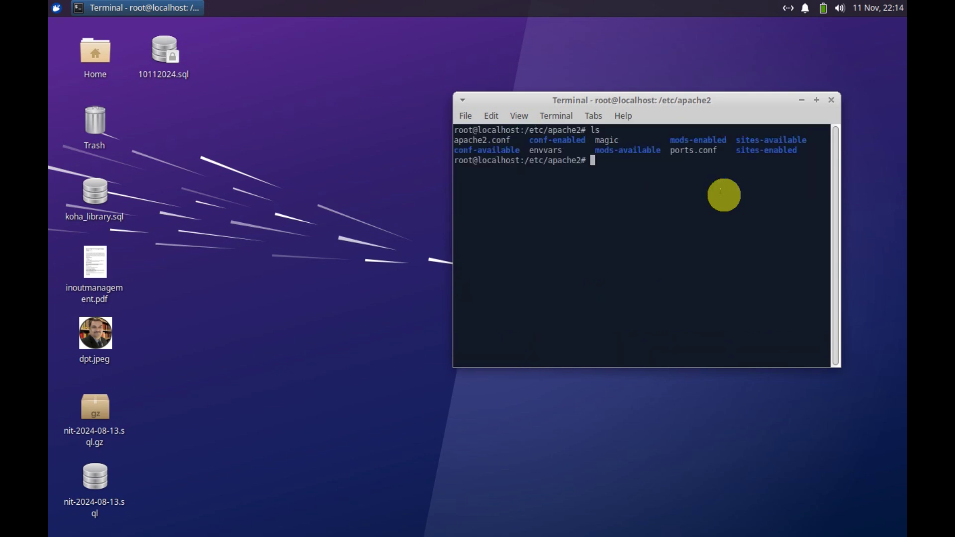
text(nano ports.conf)
key(Return)
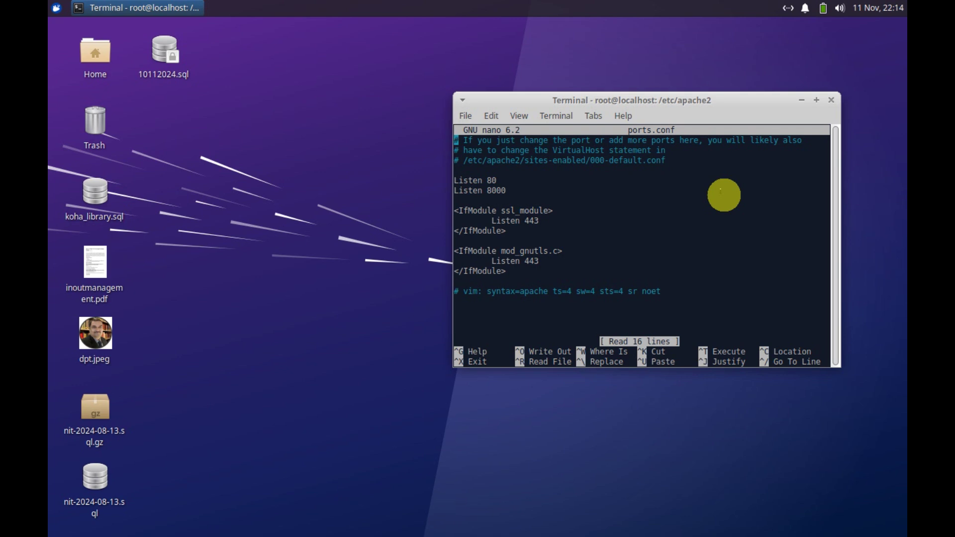
key(ctrl+x)
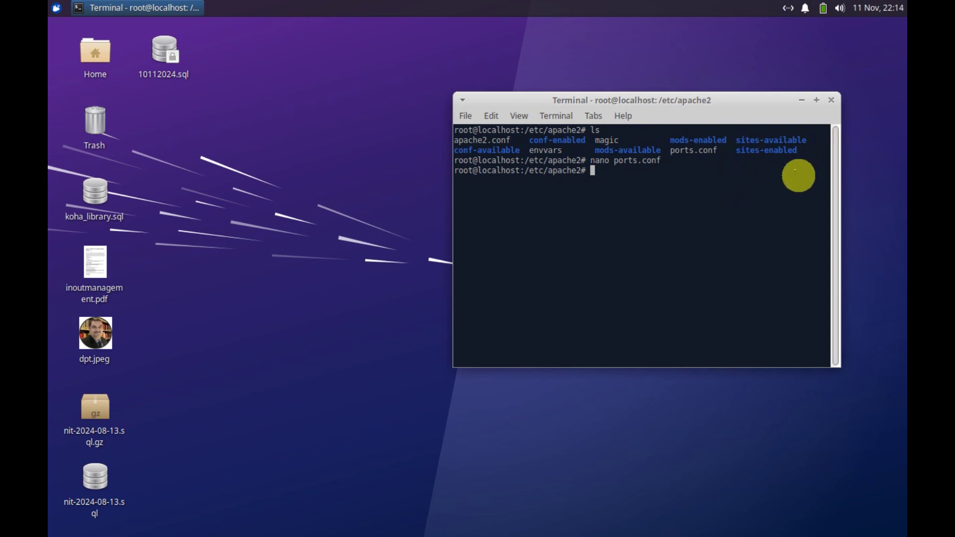
text(cd )
text(site)
text(s)
text(-)
text(a)
Step: Move into sites-available, list its files, and open library.conf in gedit
key(Tab)
key(Return)
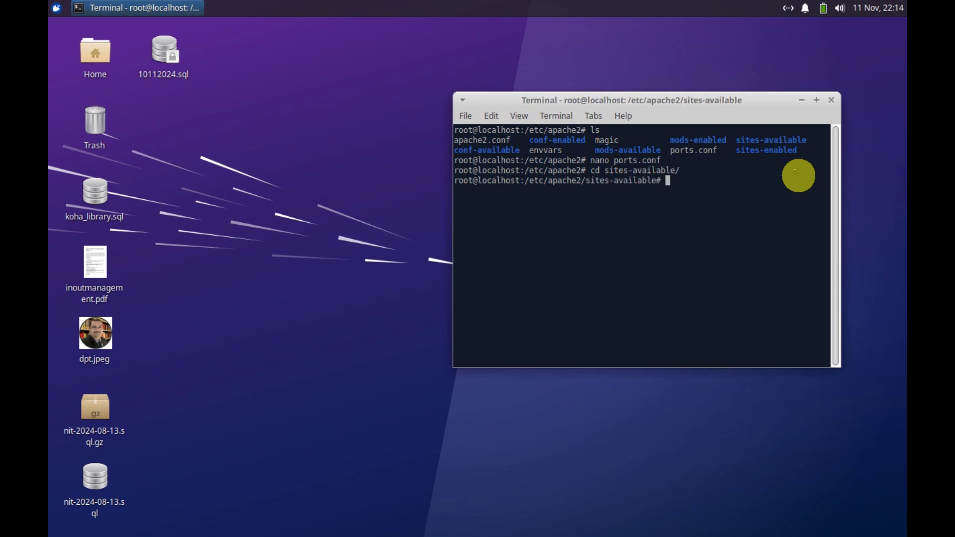
text(ls)
key(Return)
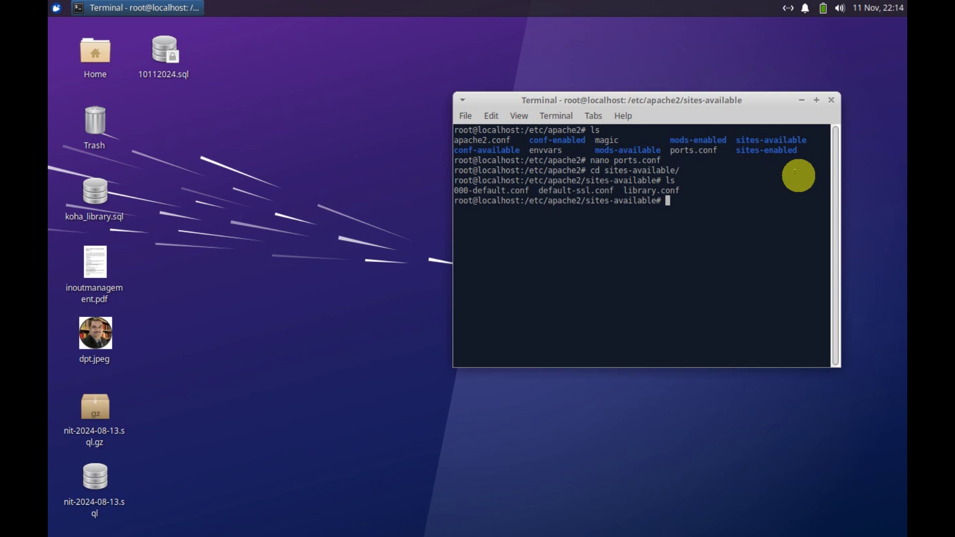
text(gedit )
text(li)
key(Tab)
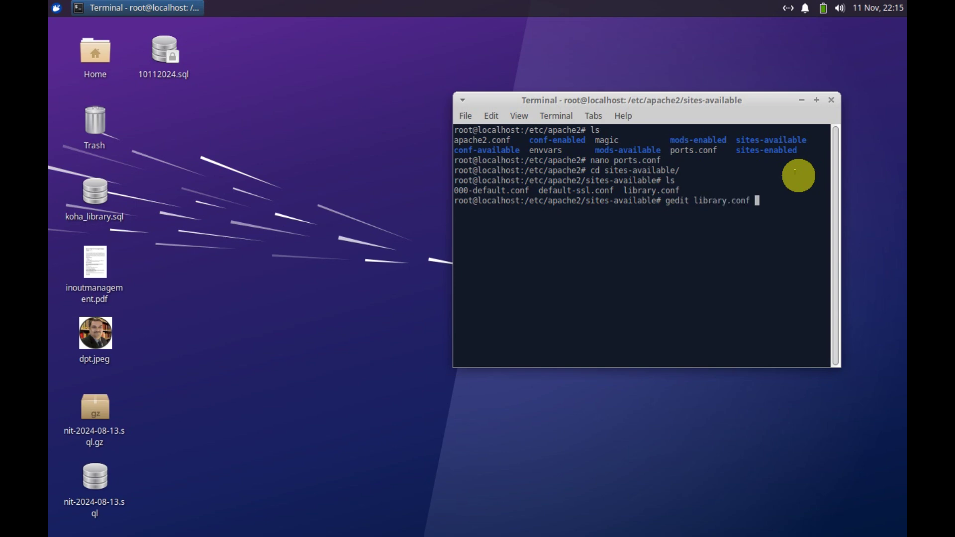
key(Return)
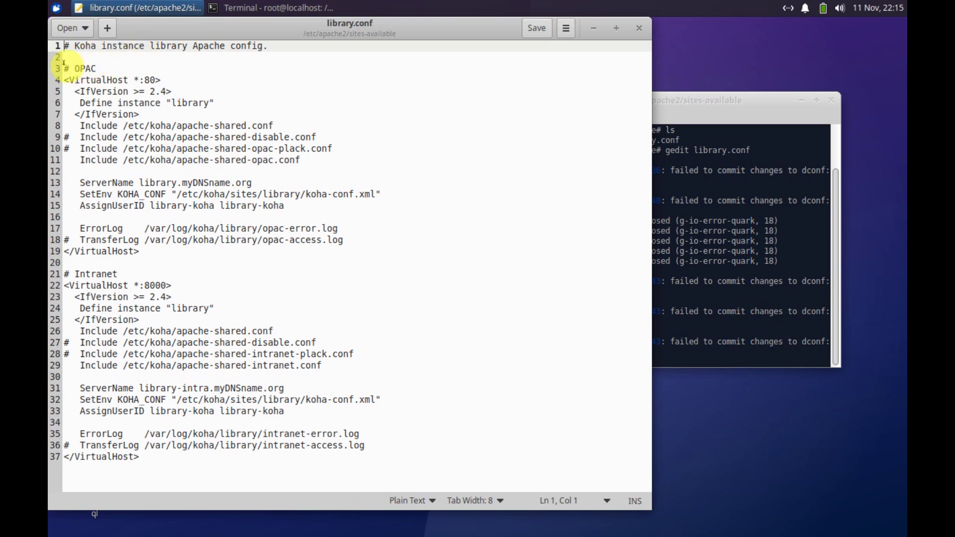
click(65, 68)
drag(65, 68, 177, 262)
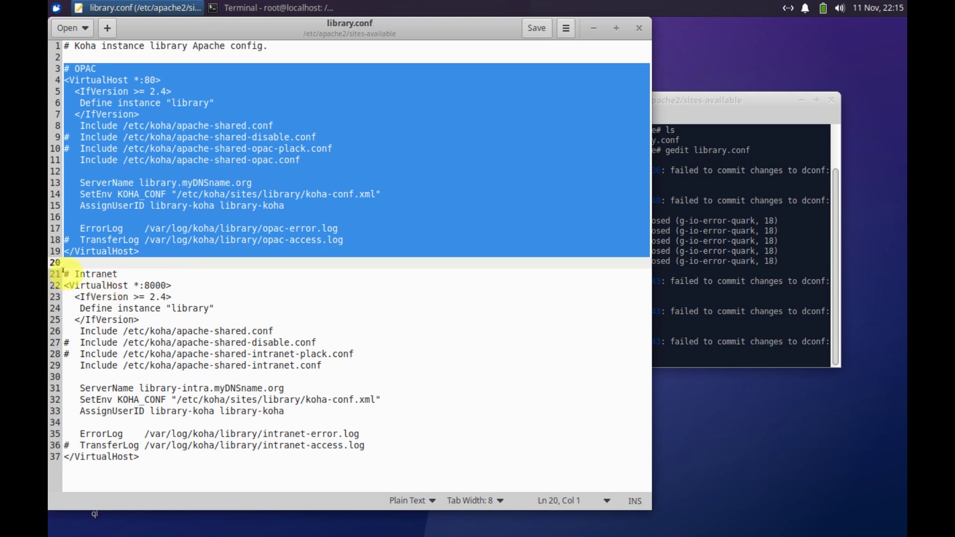
click(87, 68)
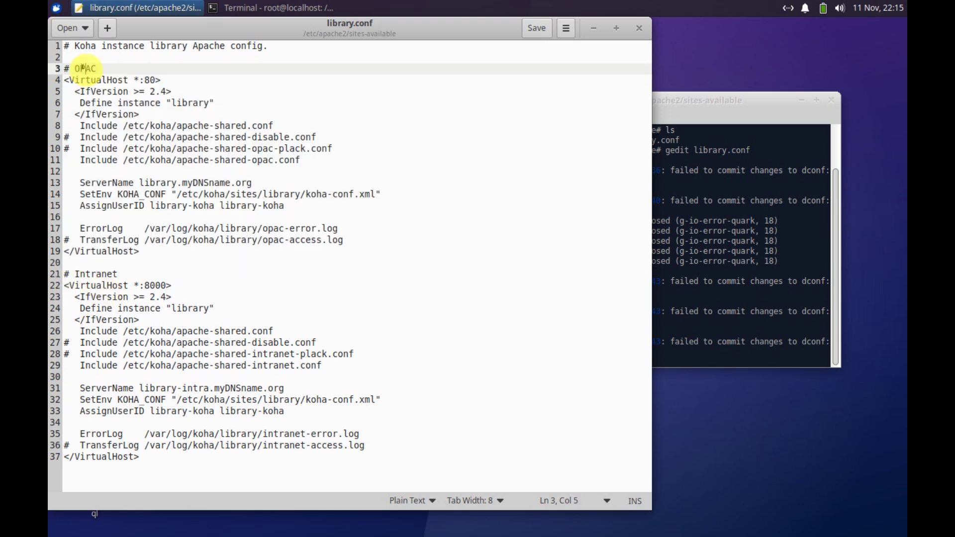
double_click(97, 273)
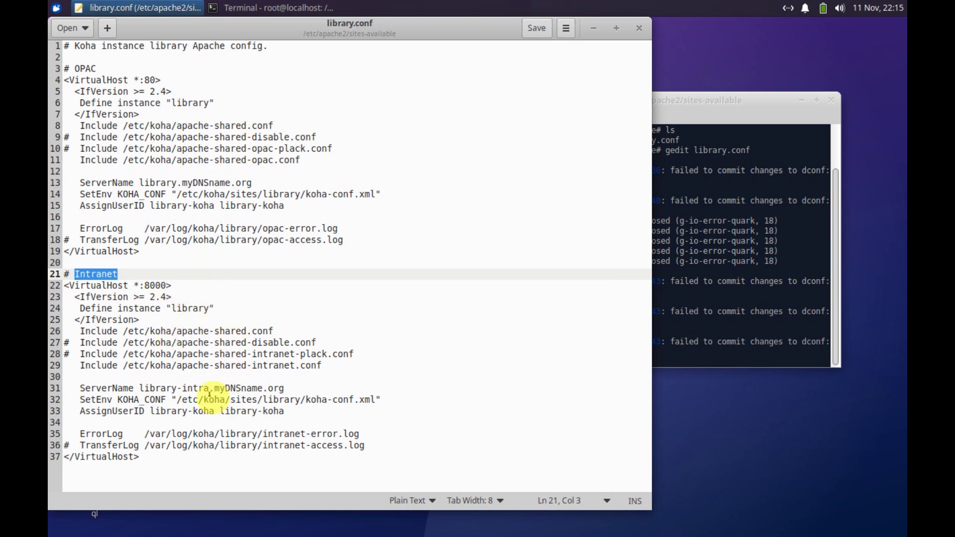
click(99, 80)
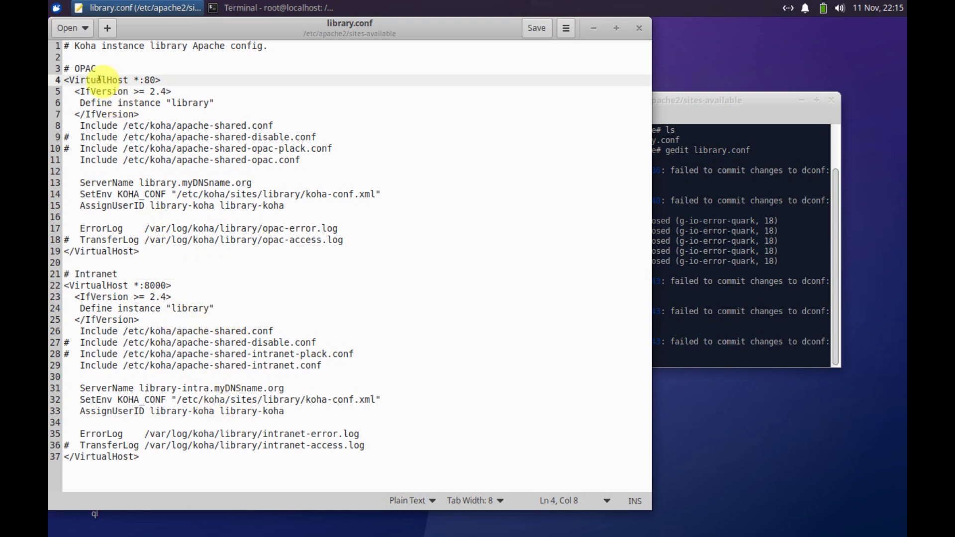
click(146, 80)
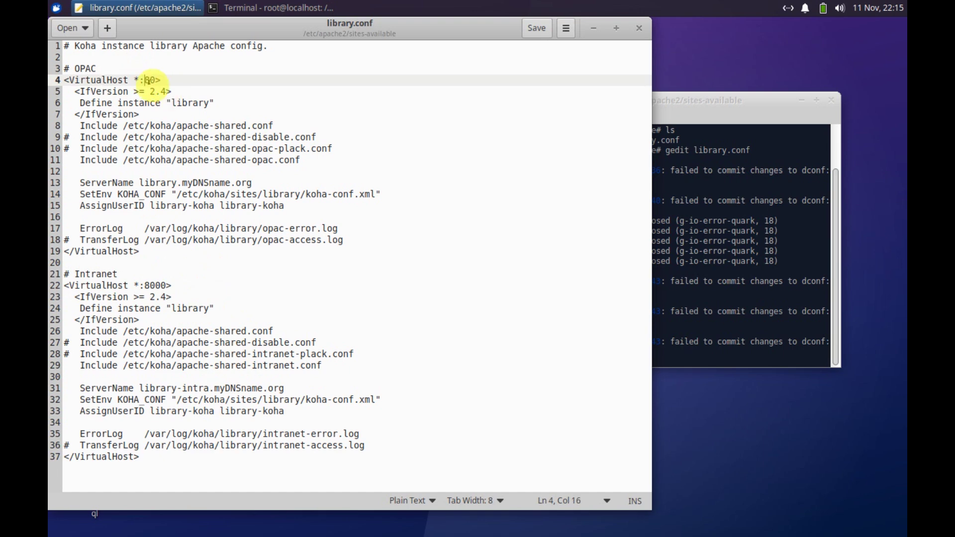
key(Right)
key(Right)
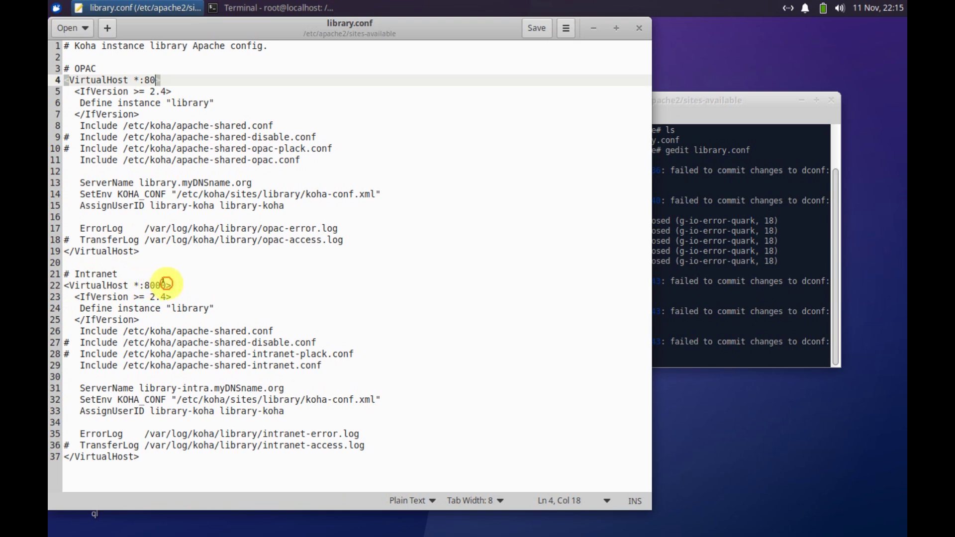
click(166, 284)
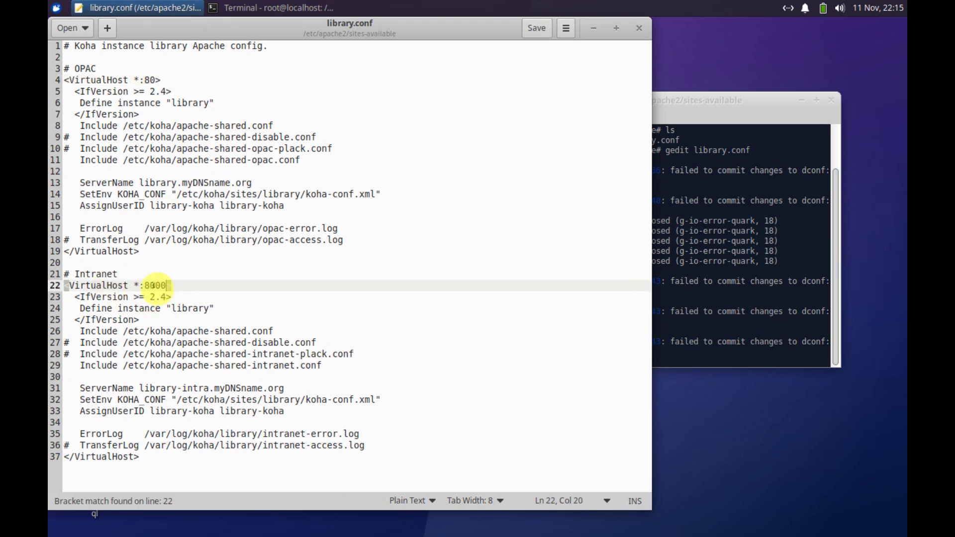
click(153, 285)
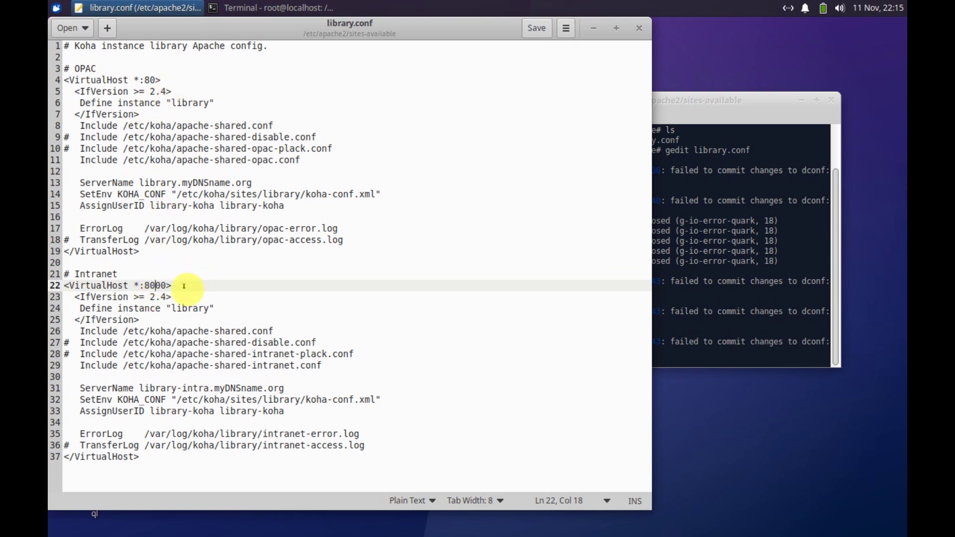
click(166, 285)
key(Left)
key(Left)
key(Left)
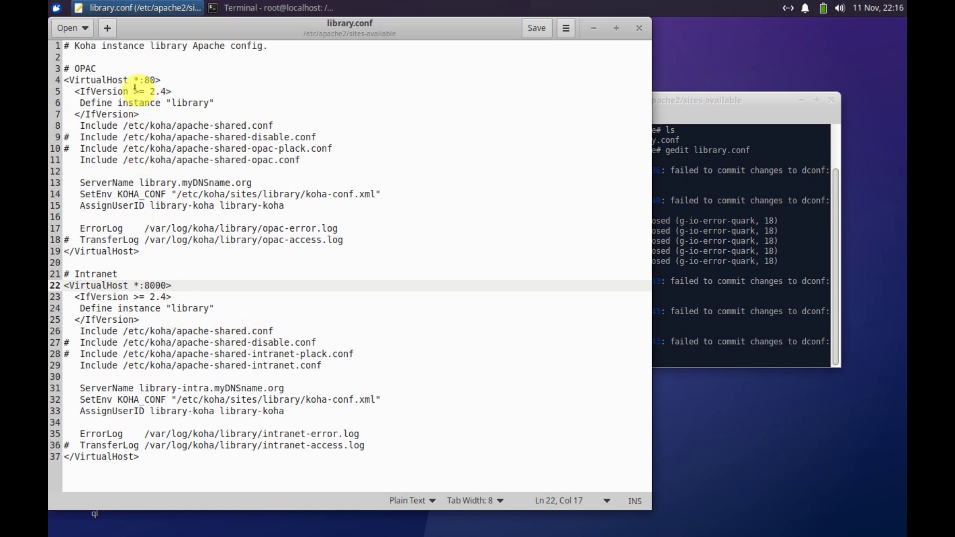
Step: Swap library.conf ports so OPAC uses 8000 and Intranet uses 80, then save
click(155, 80)
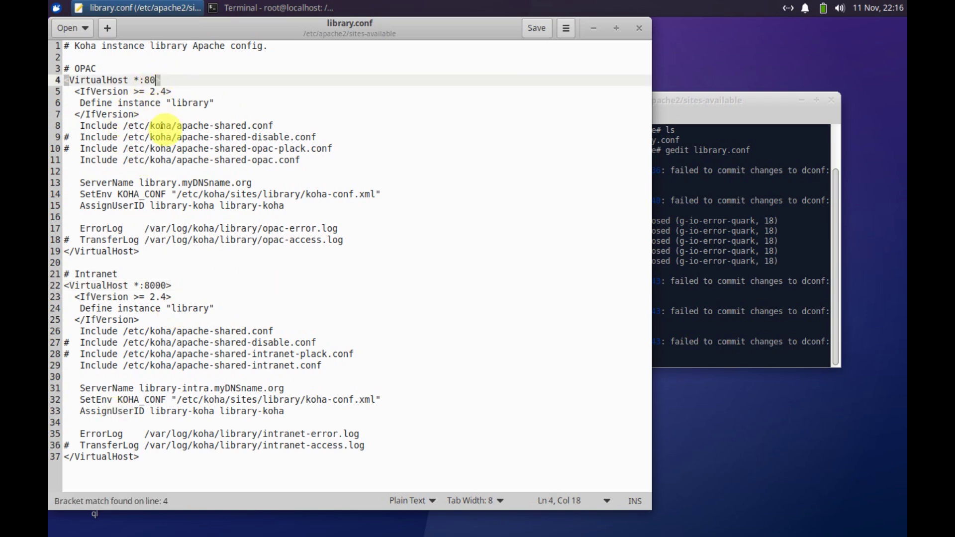
text(00)
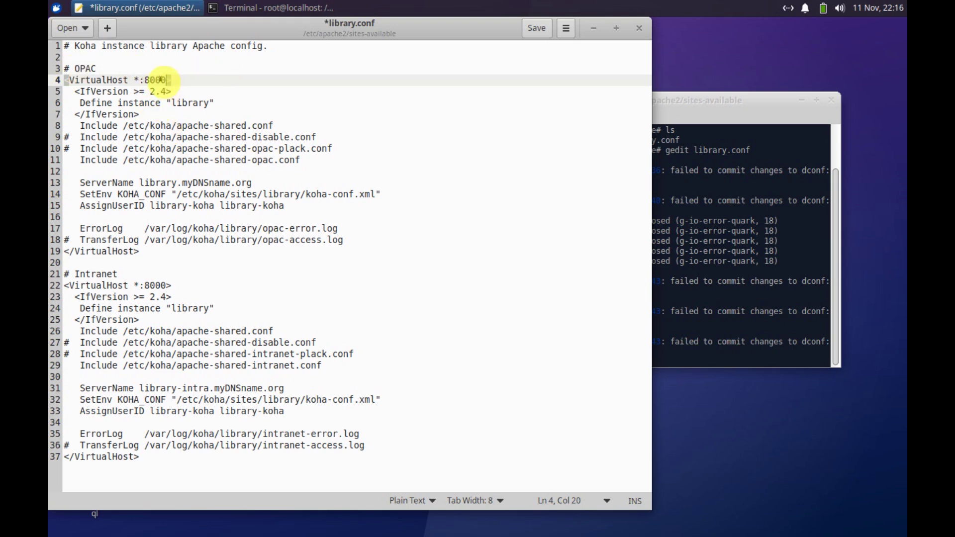
click(169, 286)
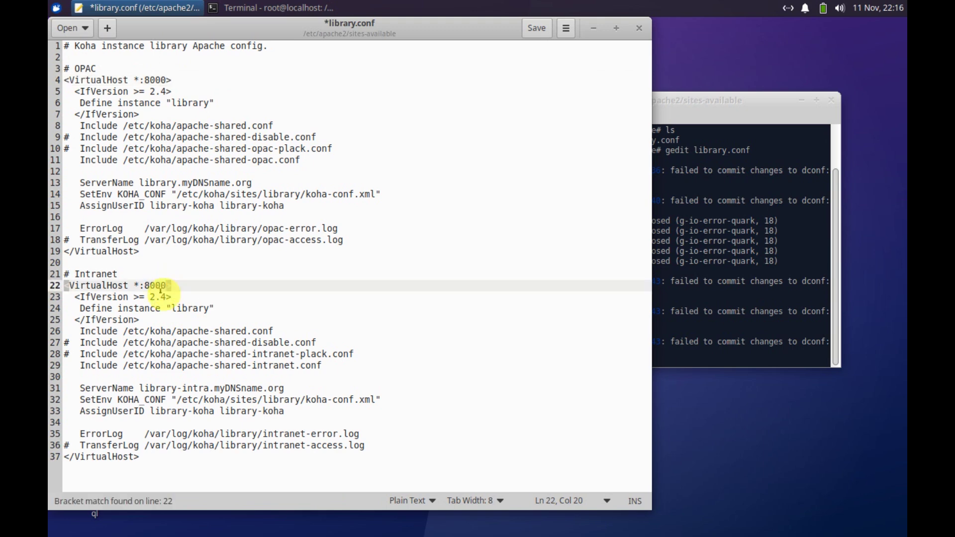
key(BackSpace)
key(BackSpace)
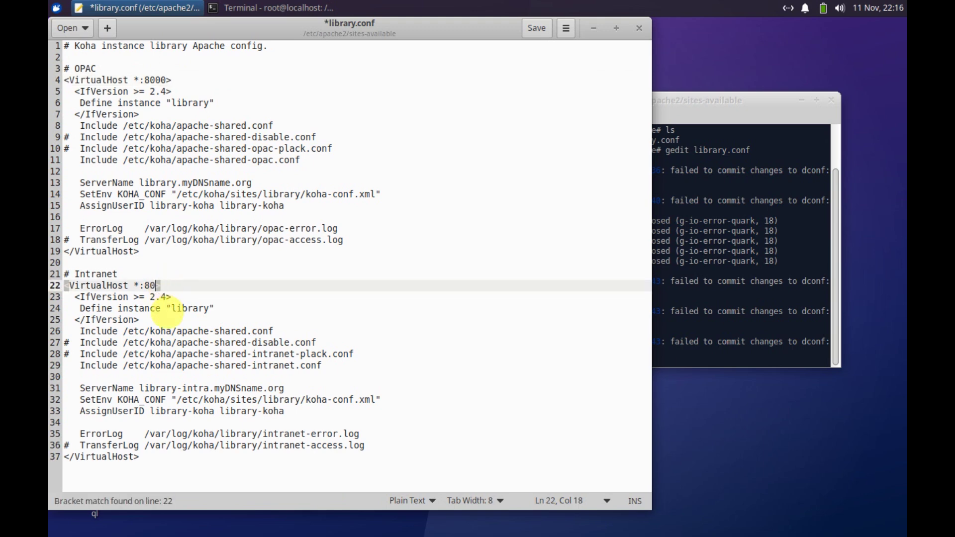
click(537, 28)
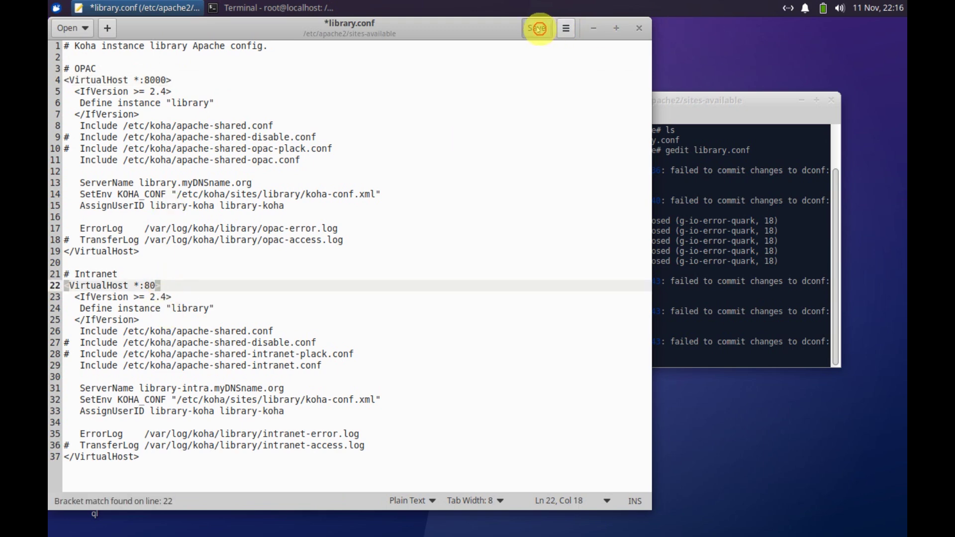
Step: Close gedit, restart Apache with 'service apache2 restart', and clear the terminal
click(639, 27)
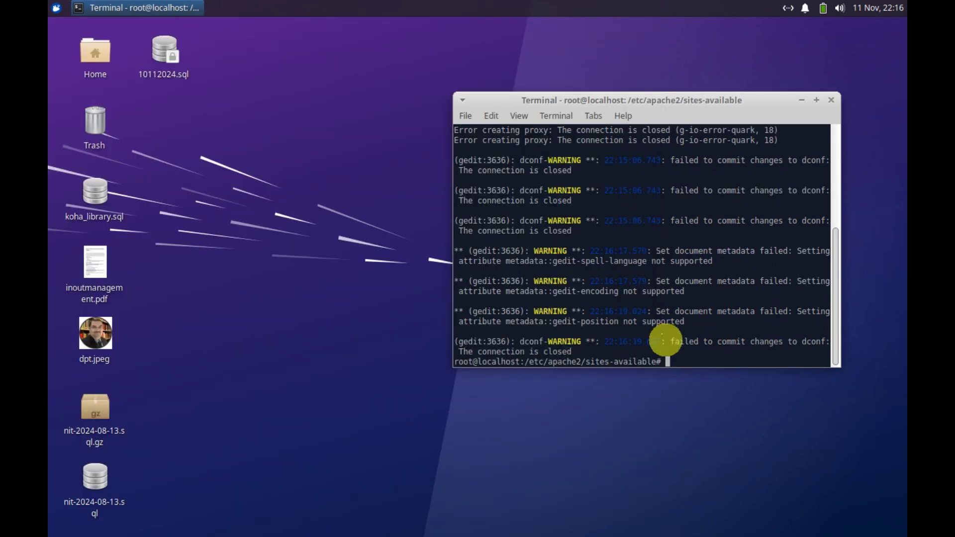
text(se)
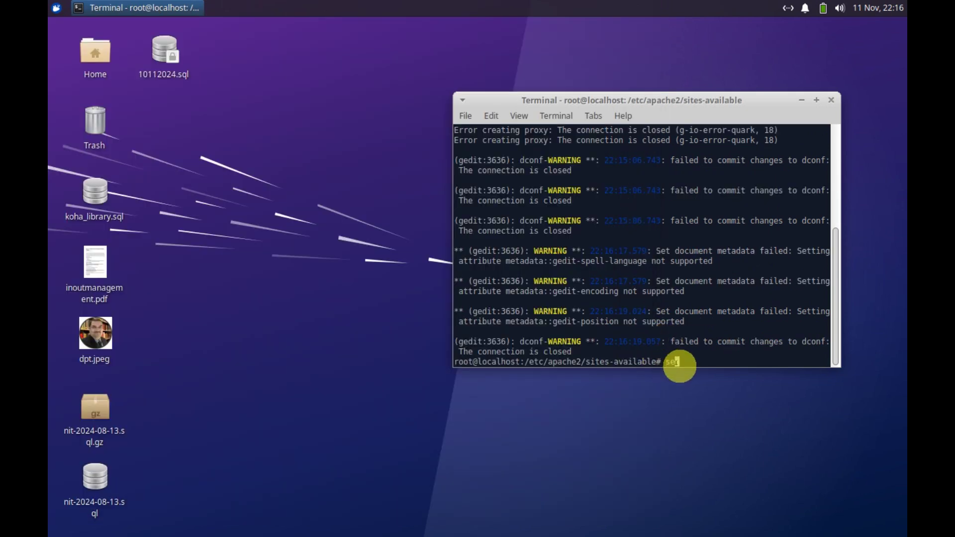
text(rv)
key(BackSpace)
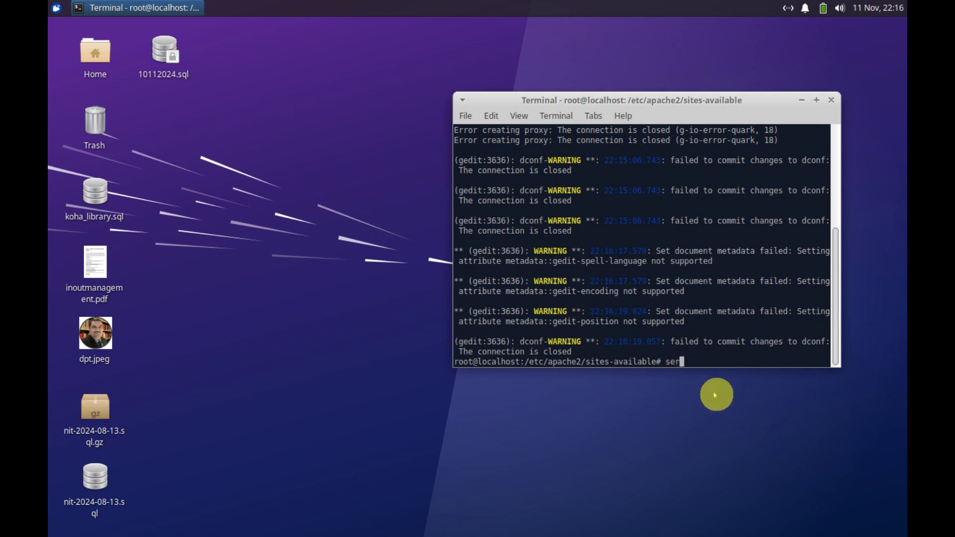
text(vice apach)
text(e2 re)
text(start)
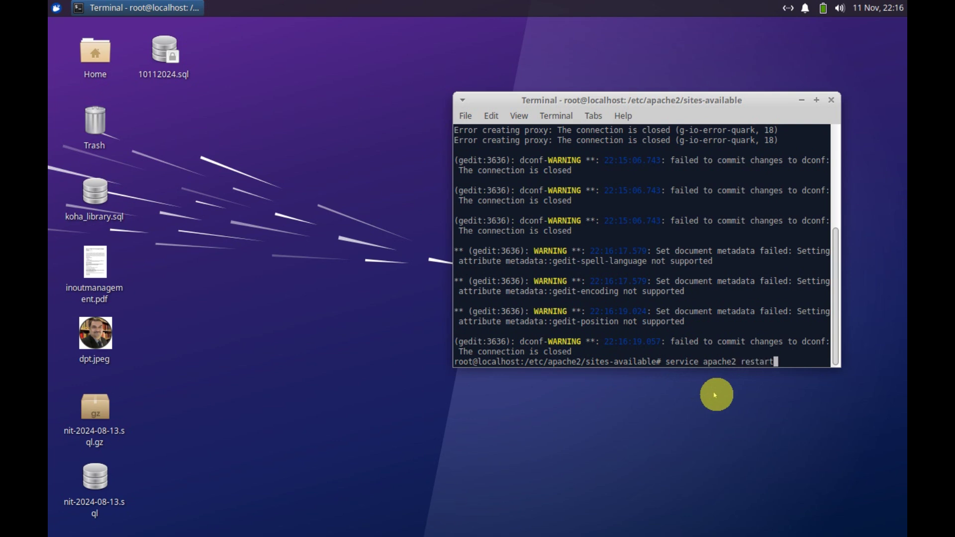
key(Return)
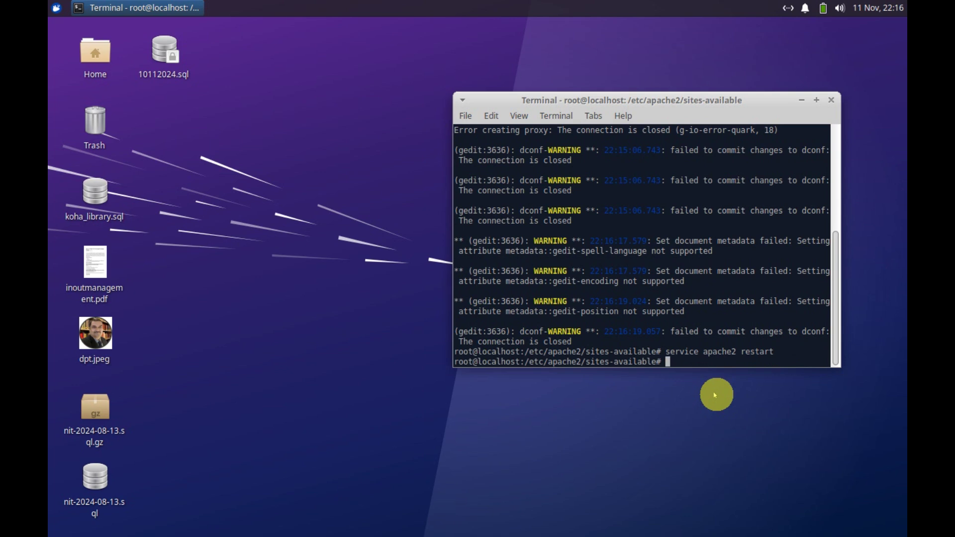
text(clear)
key(Return)
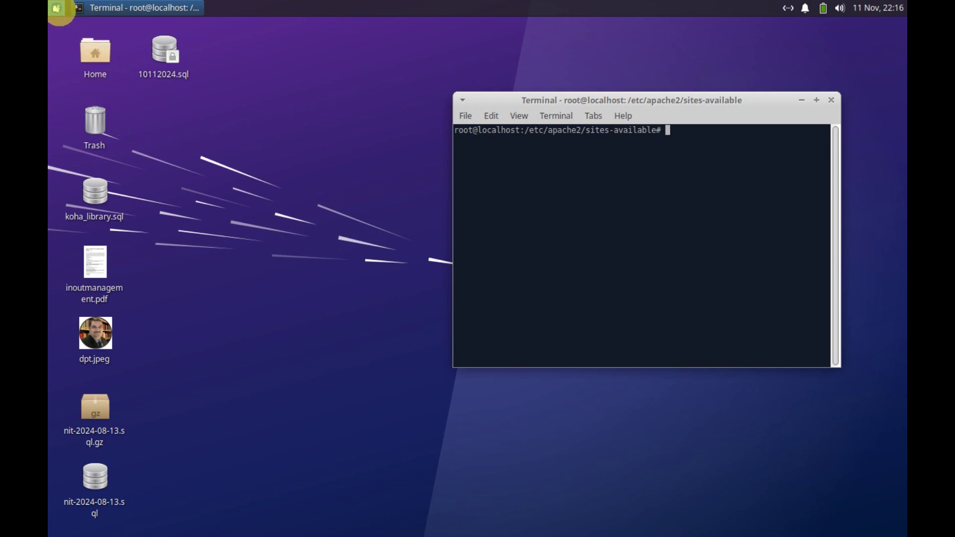
click(56, 8)
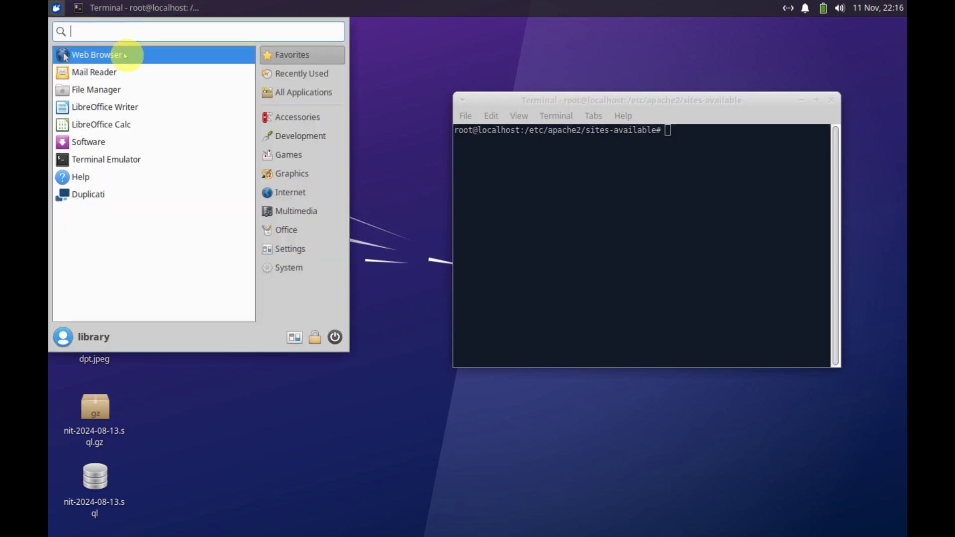
Step: Launch Firefox from the applications menu and start a new session
click(125, 55)
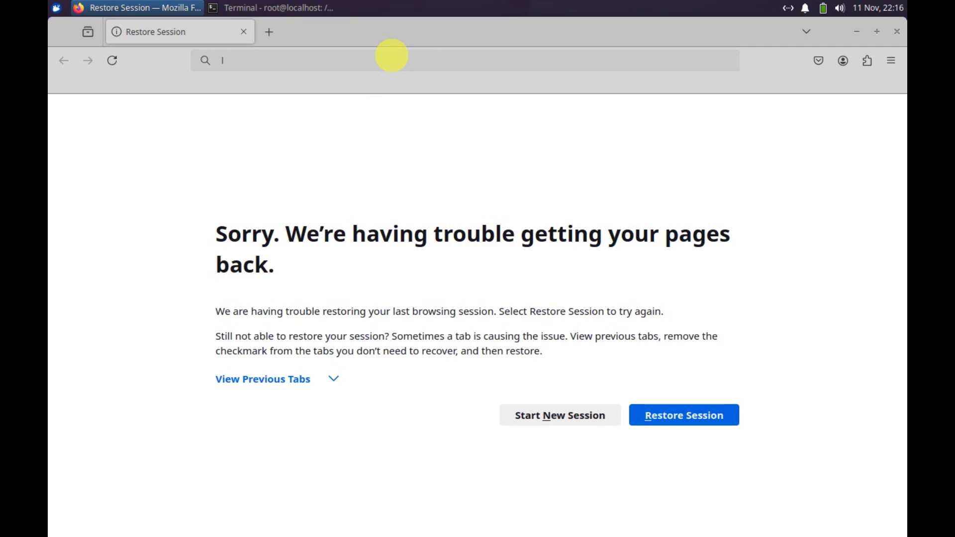
click(565, 417)
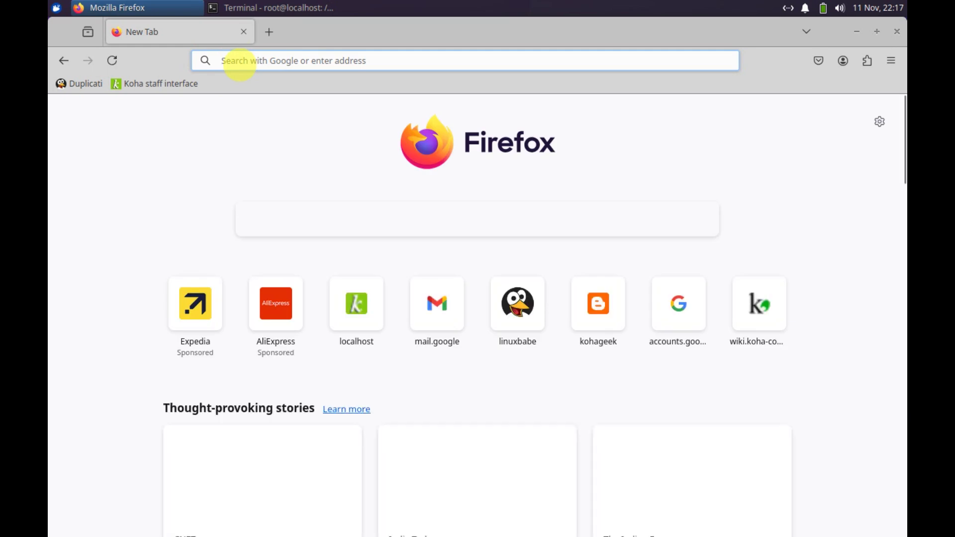
text(localhost)
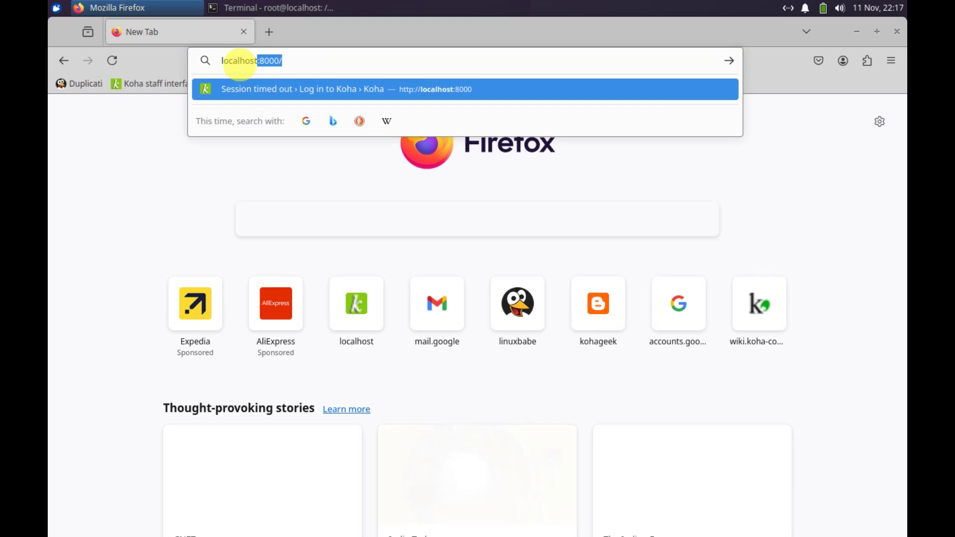
text(:8000)
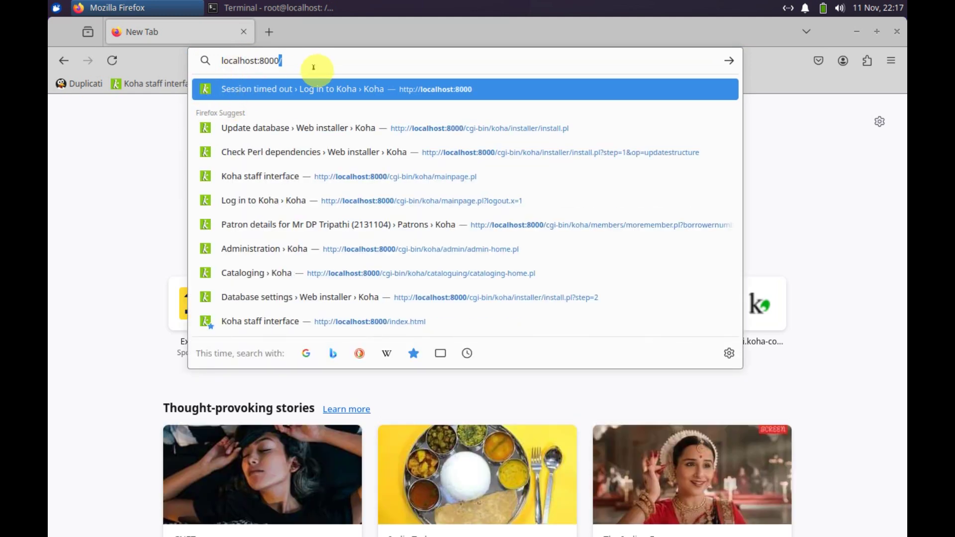
text(/)
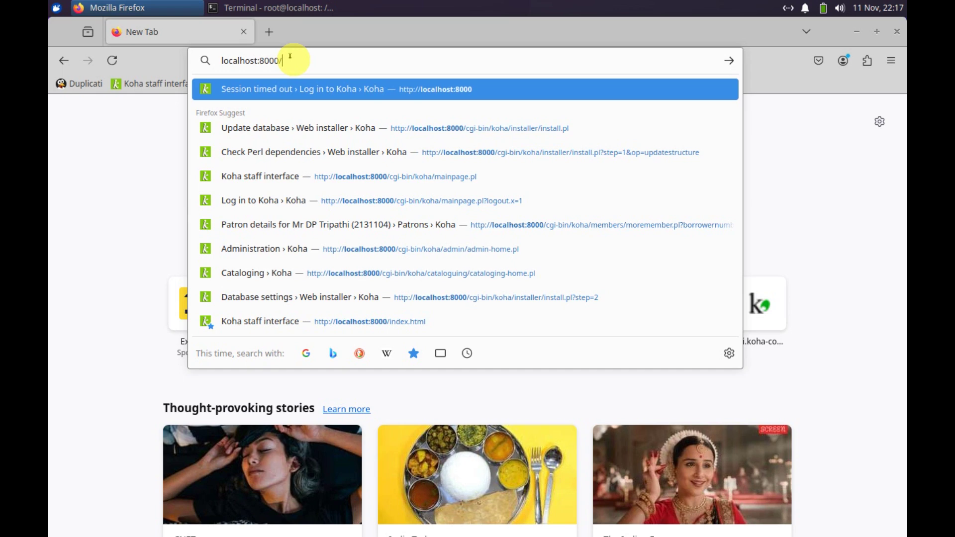
Step: Load localhost:8000/ to show the Koha OPAC, then select the 8000 port in the address
key(Return)
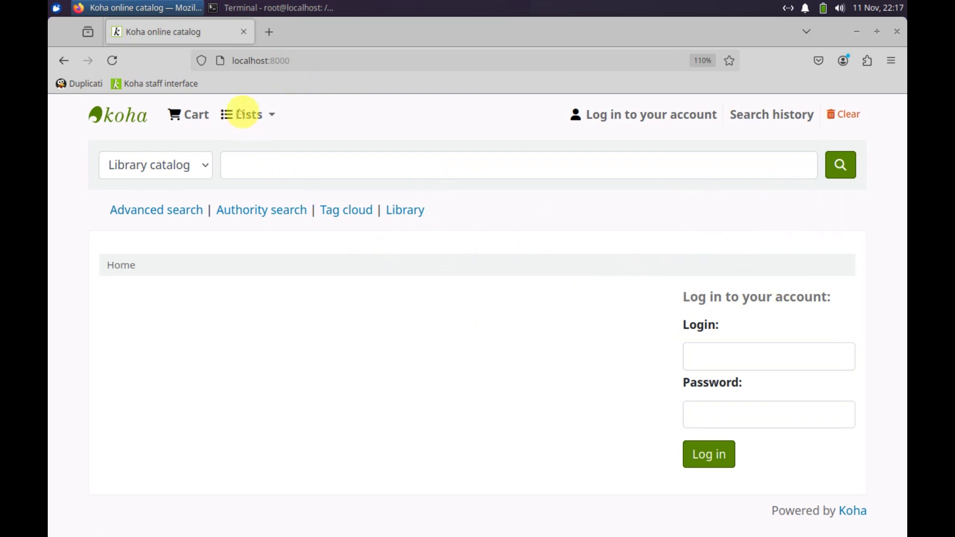
click(263, 60)
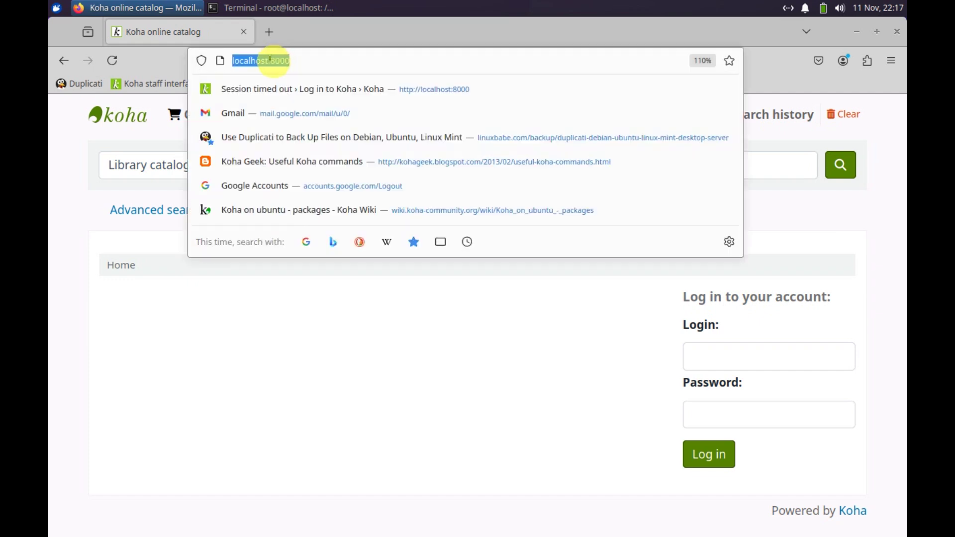
click(262, 60)
drag(271, 60, 299, 60)
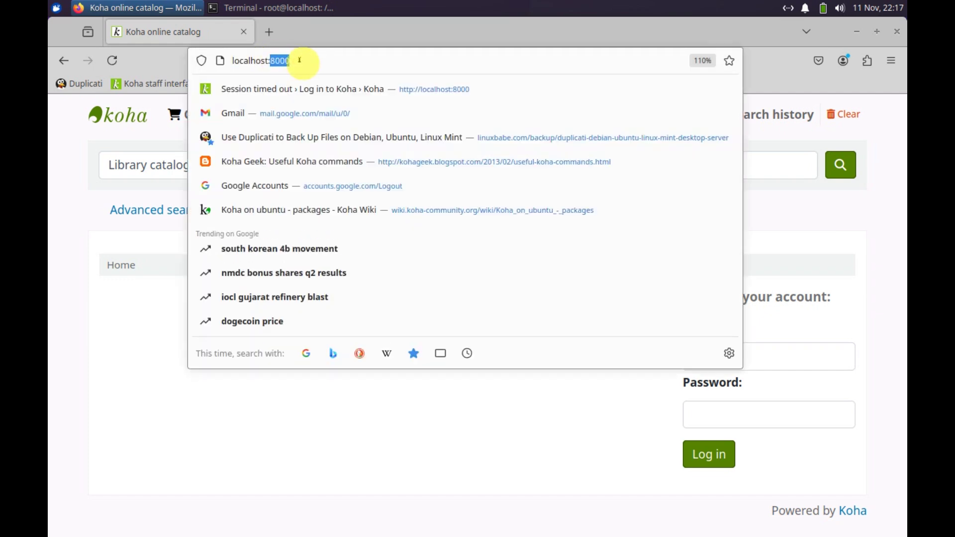
Step: Replace the address with 127.0.0.1 to reach the Koha staff login page
key(BackSpace)
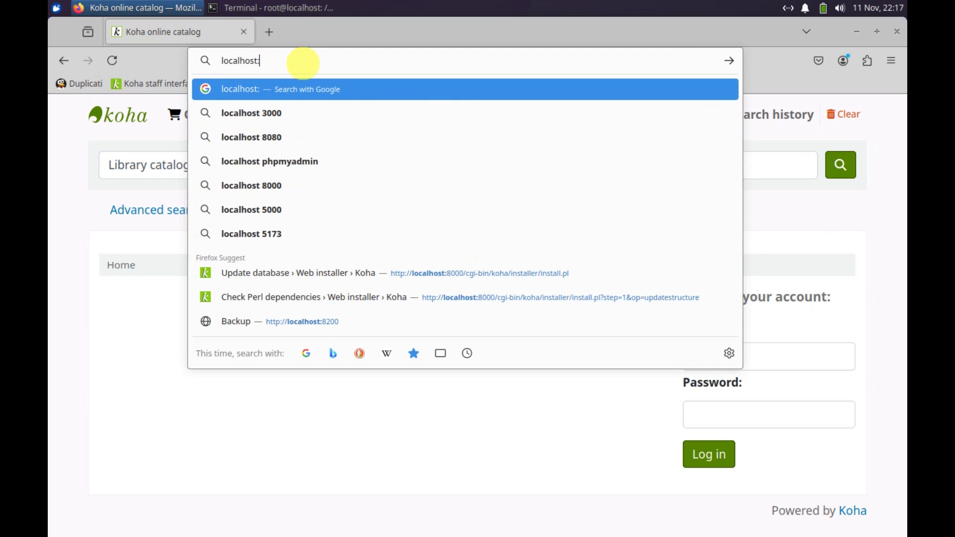
key(BackSpace)
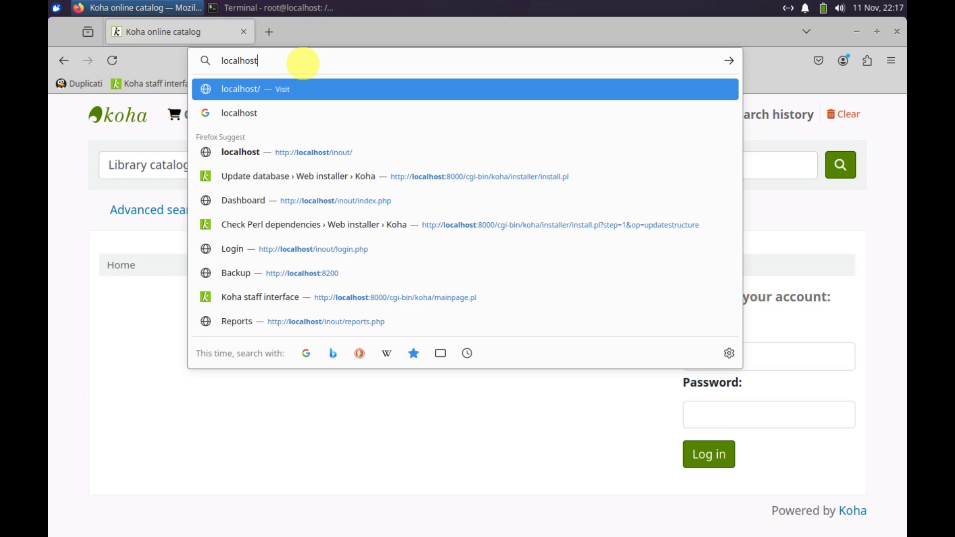
key(BackSpace)
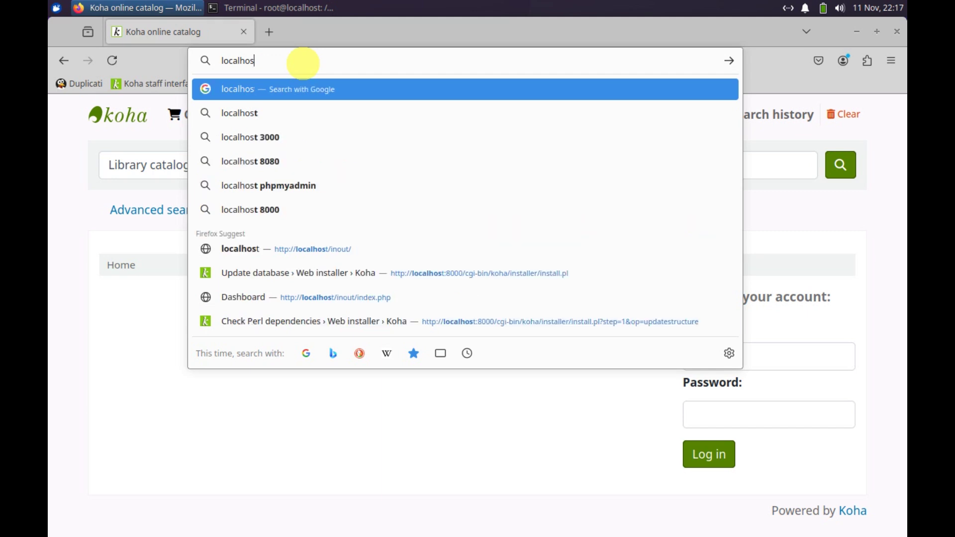
key(BackSpace)
key(BackSpace)
key(BackSpace)
key(BackSpace)
key(BackSpace)
text(12)
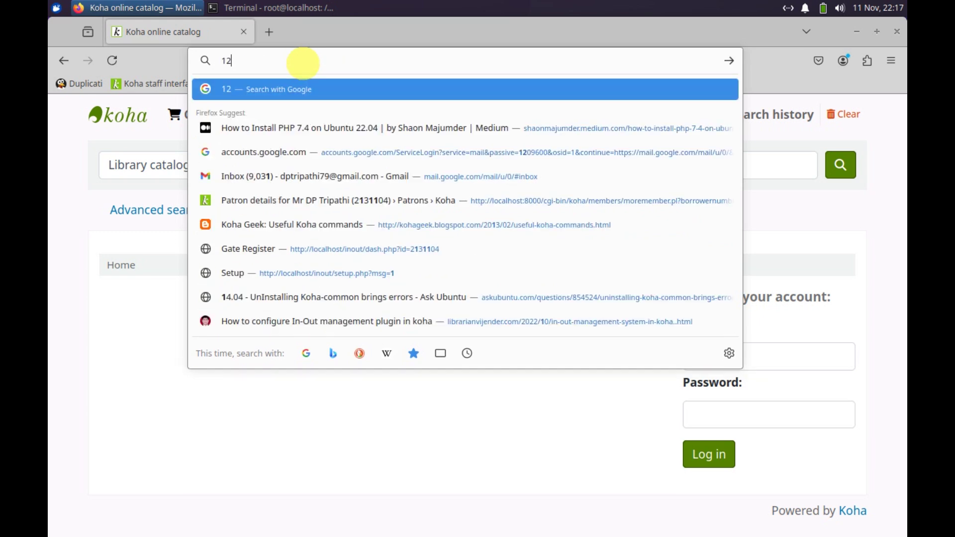
text(7.0.)
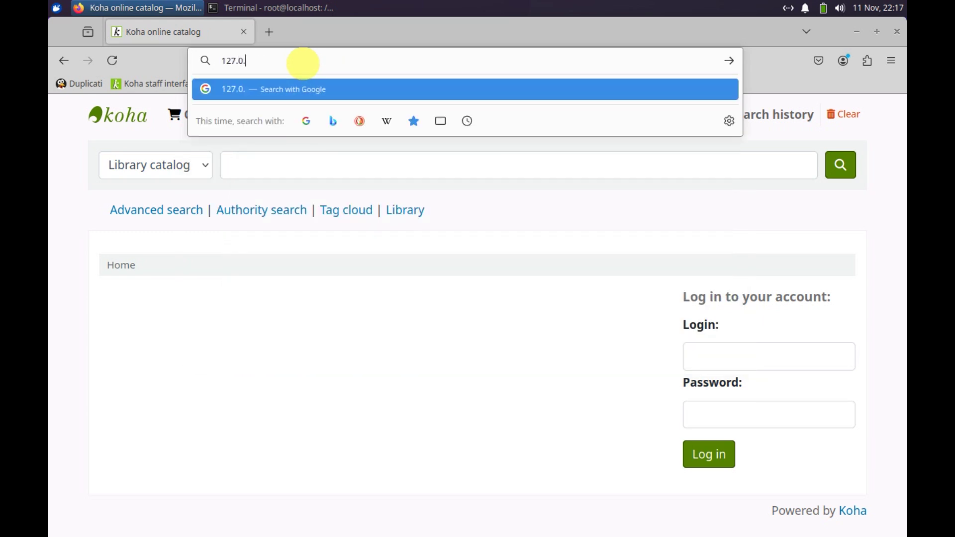
text(0.1)
key(Return)
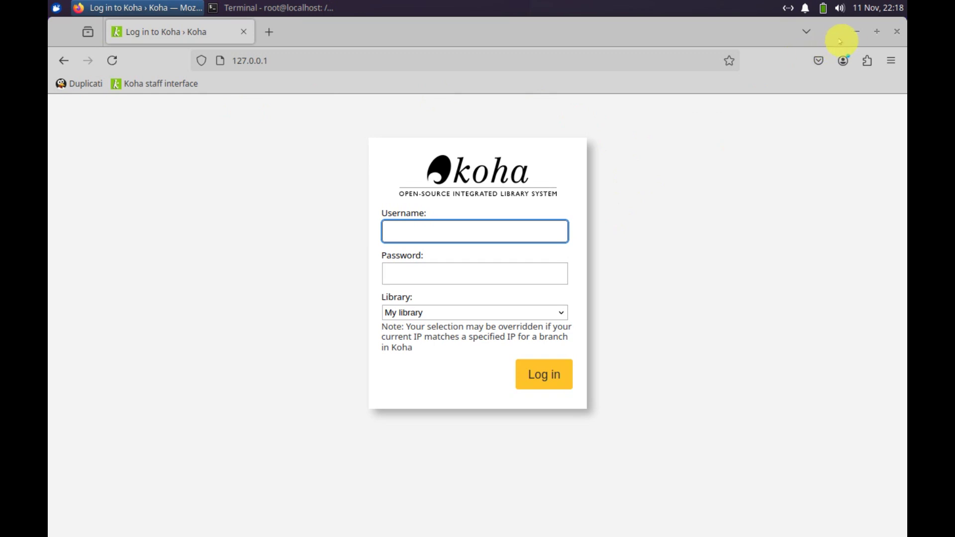
Step: Minimize Firefox, list the sites-available files, and reopen library.conf in gedit
click(856, 31)
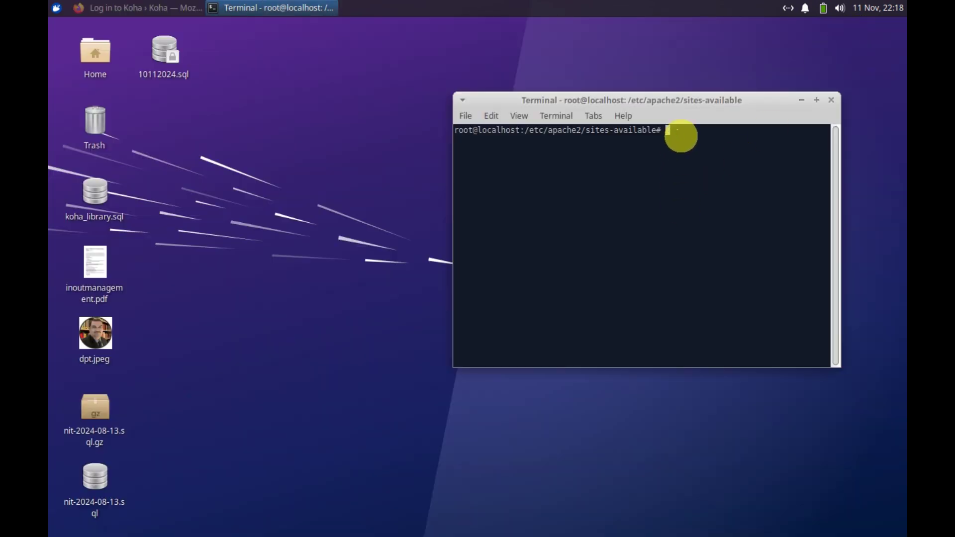
text(ls)
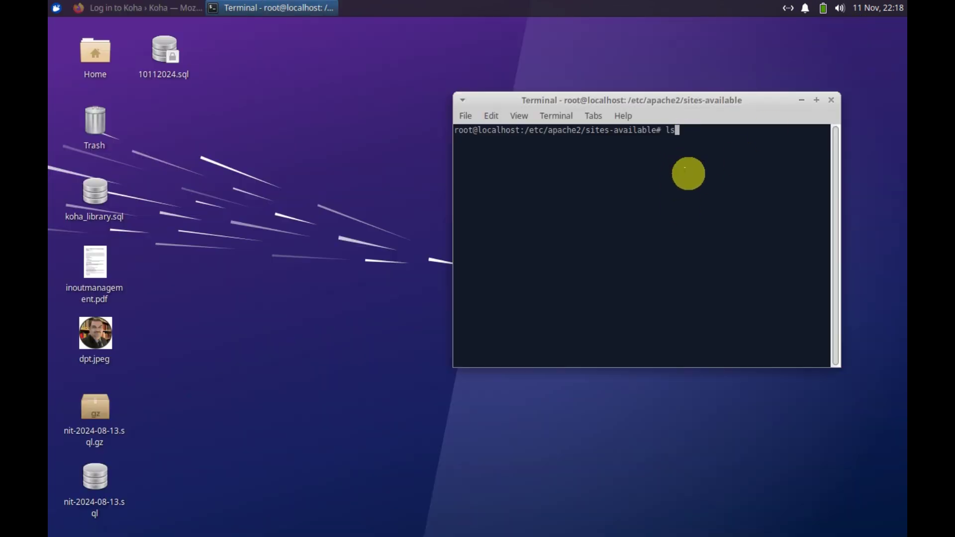
key(Return)
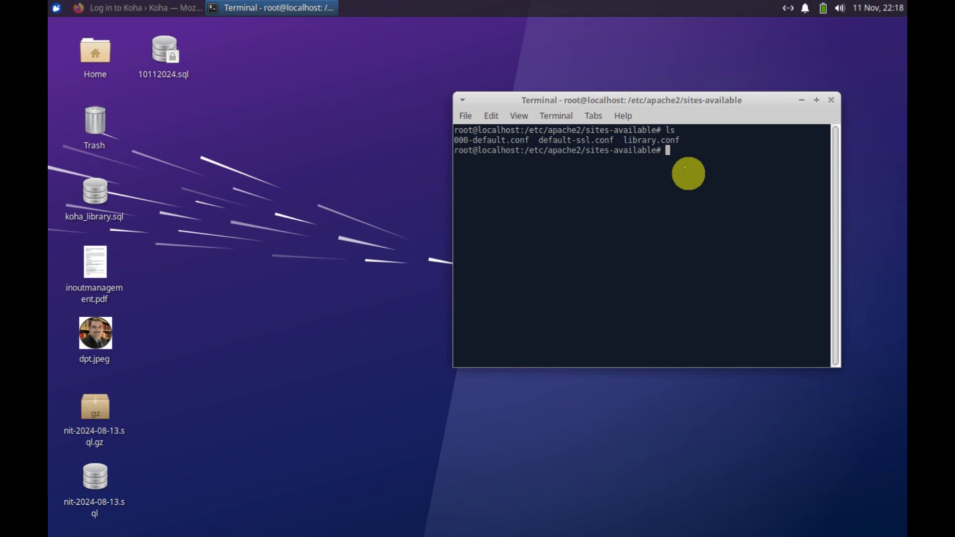
text(gedit li)
key(Tab)
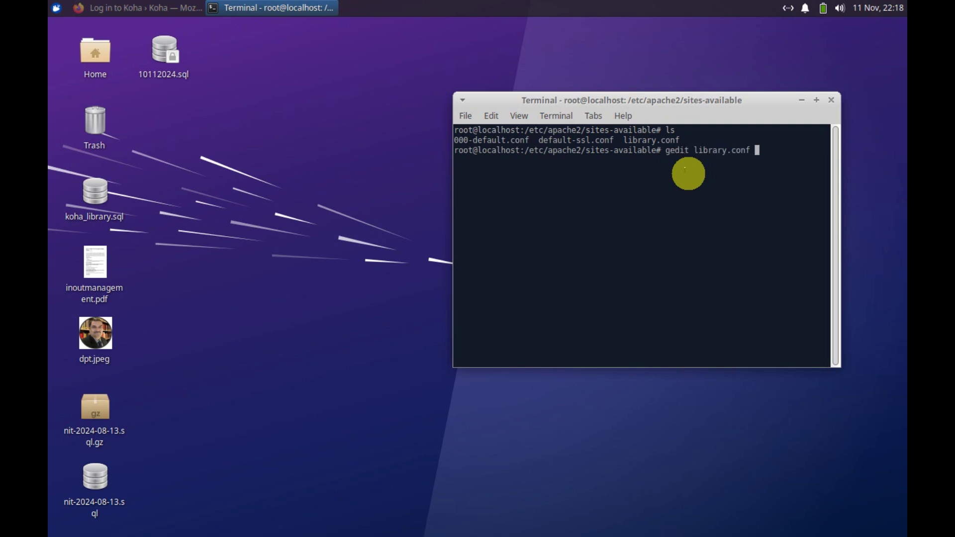
key(Return)
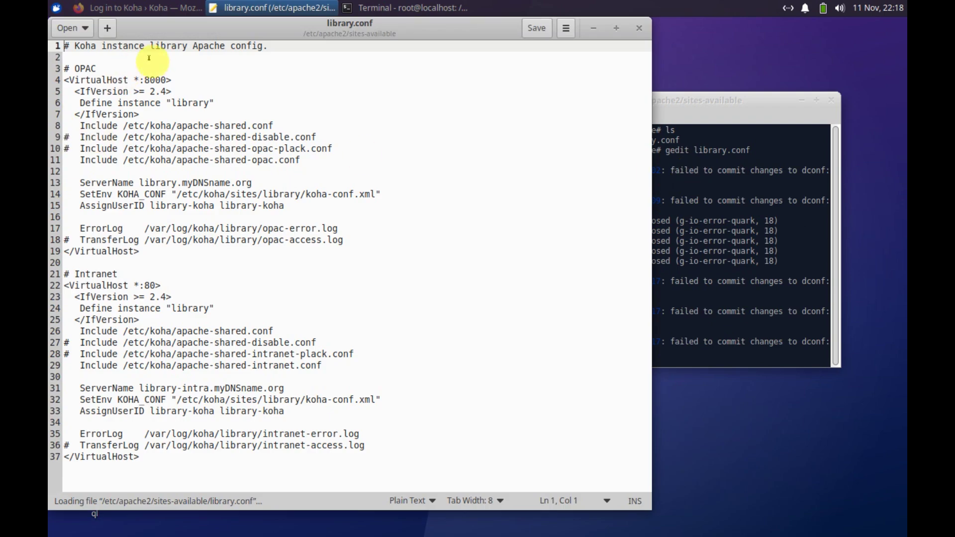
Step: Set the OPAC VirtualHost to *:80 and the Intranet to *:8000, then save and close gedit
click(165, 79)
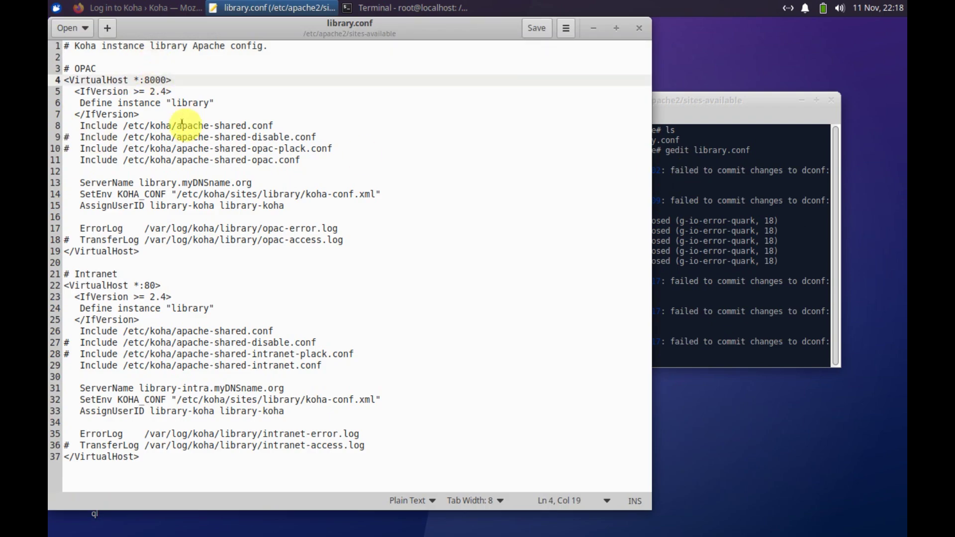
key(BackSpace)
key(BackSpace)
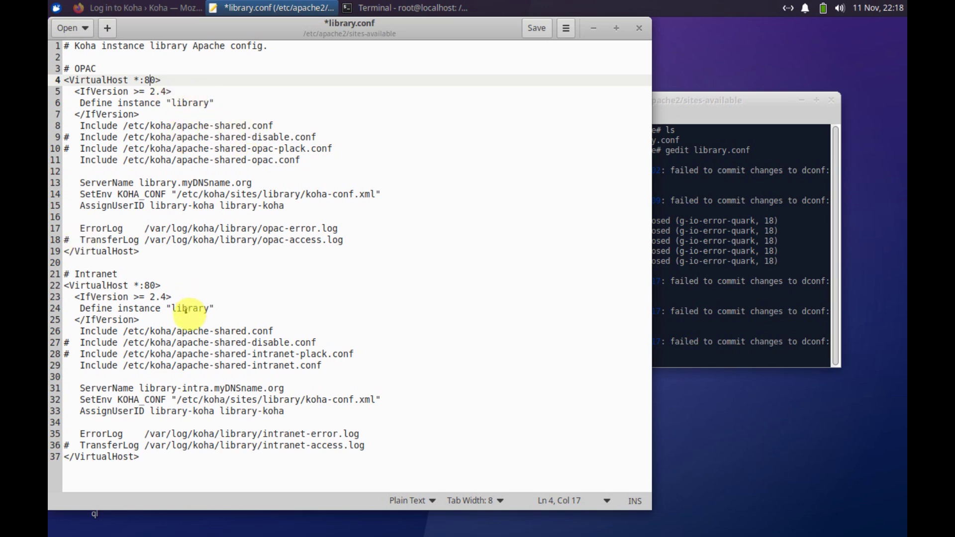
click(155, 285)
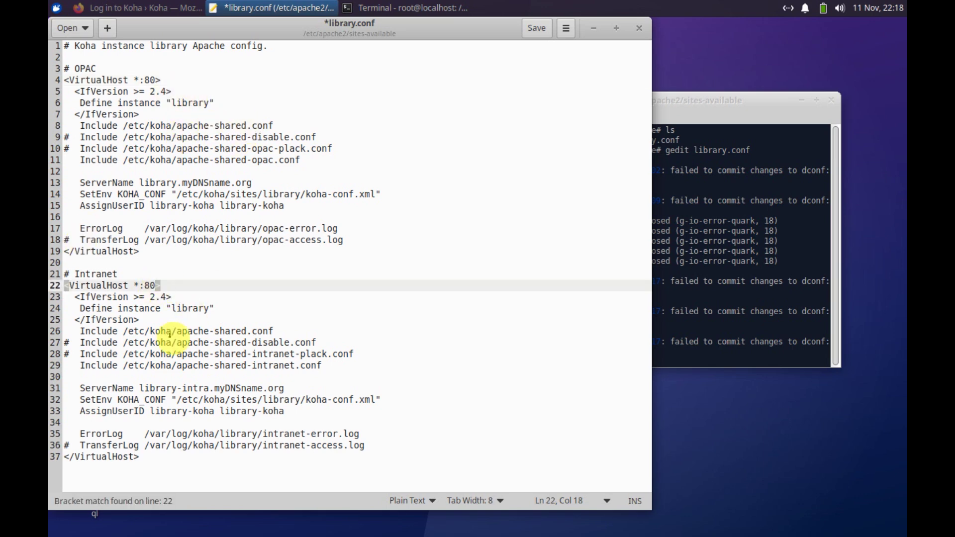
text(00)
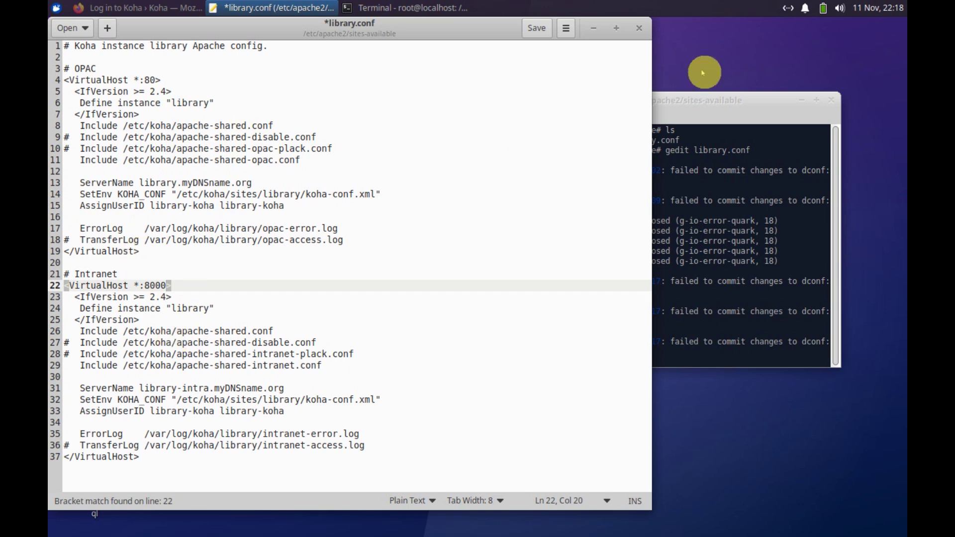
click(535, 28)
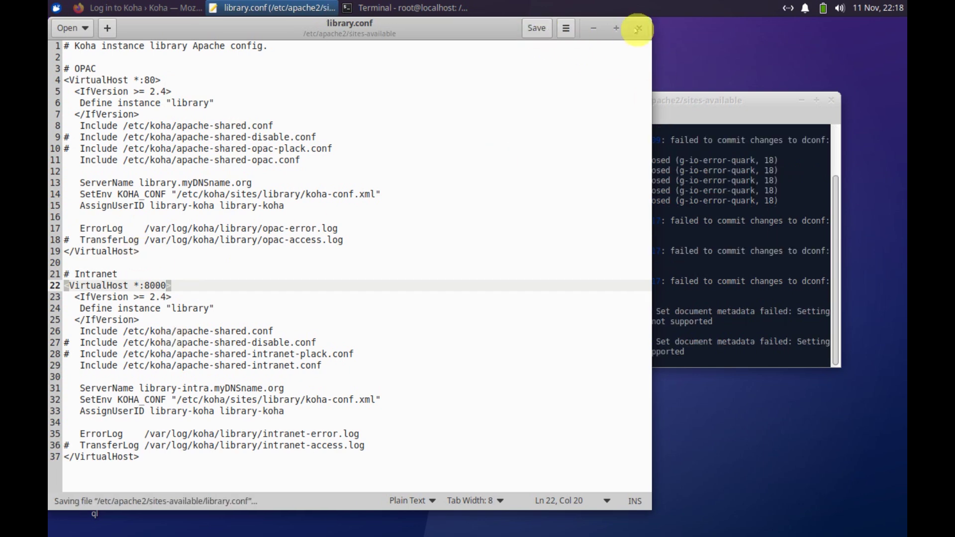
click(639, 27)
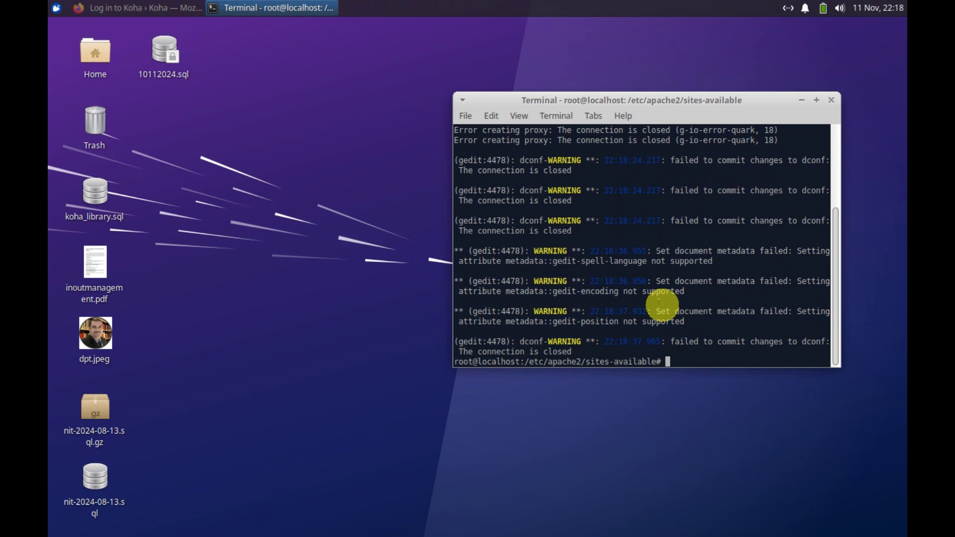
text(service apac)
text(h3)
Step: Restart Apache with 'service apache2 restart' and clear the terminal screen
key(BackSpace)
text(e2)
text( restart)
key(Return)
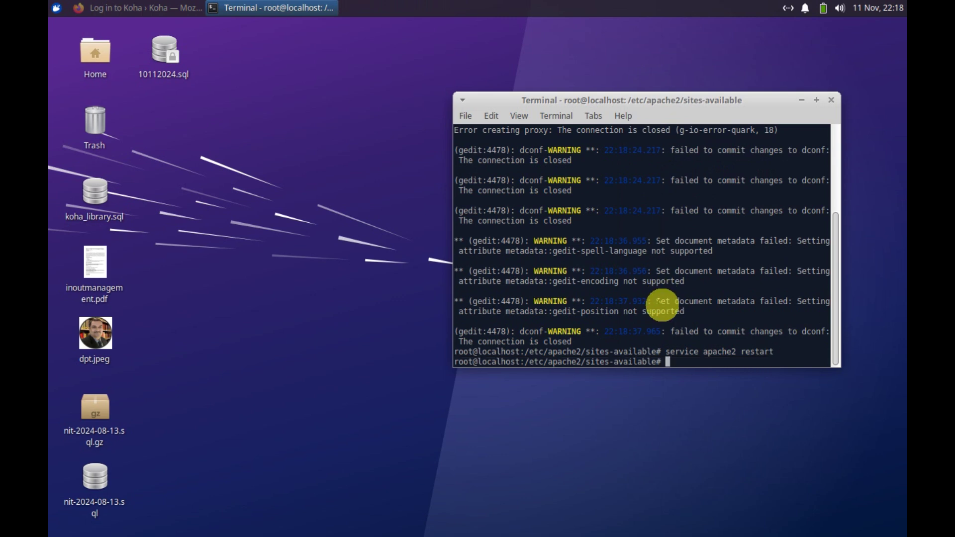
text(clear)
key(Return)
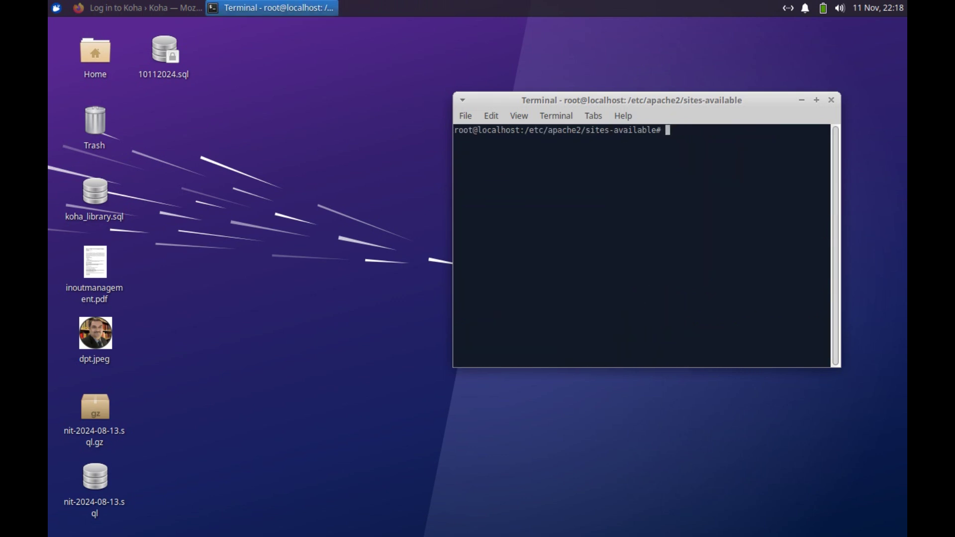
click(112, 9)
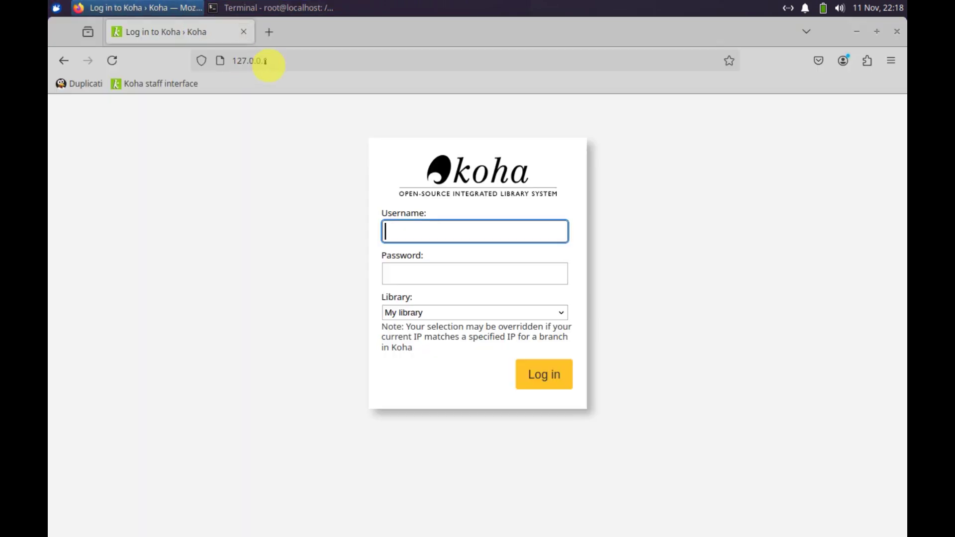
Step: Load the online catalogue at plain localhost, then the staff login at localhost:8000
click(112, 60)
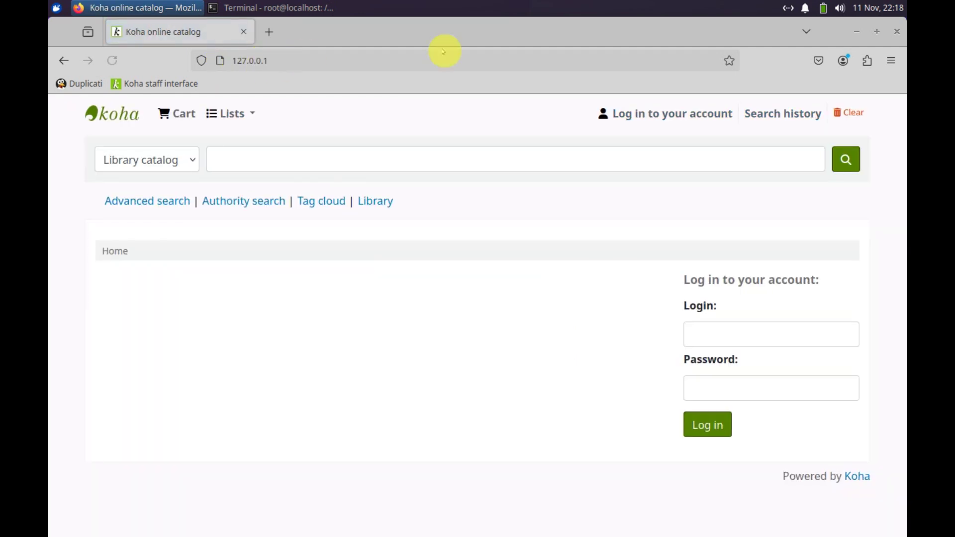
click(276, 60)
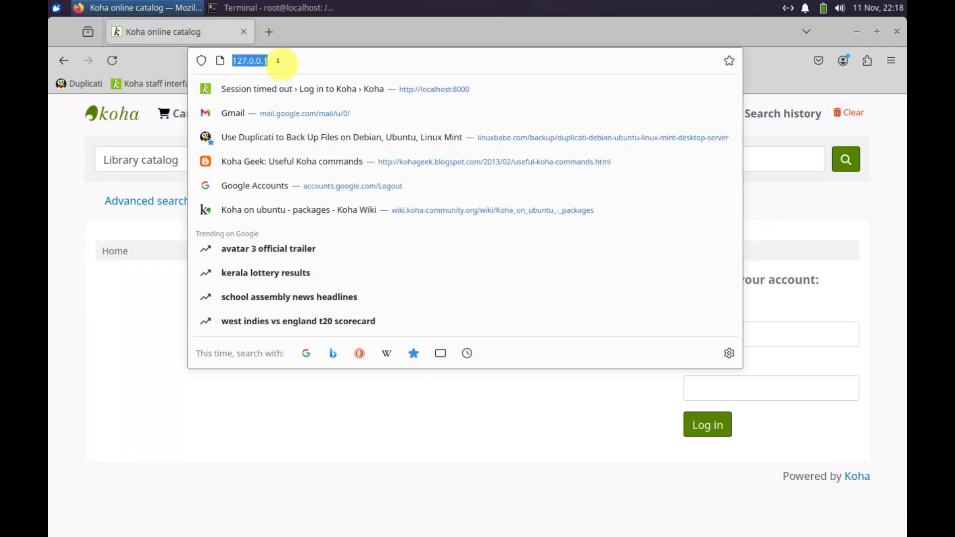
text(localhost)
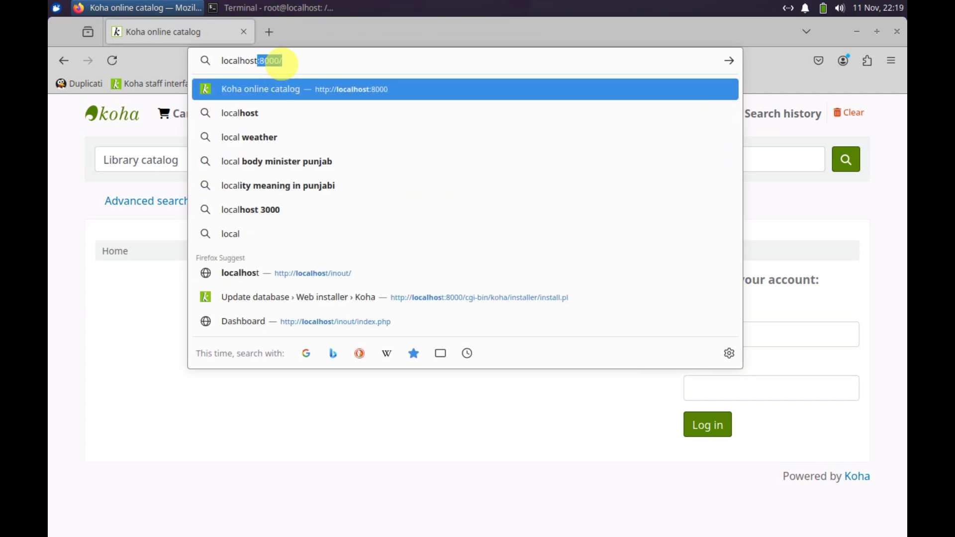
key(Delete)
key(Return)
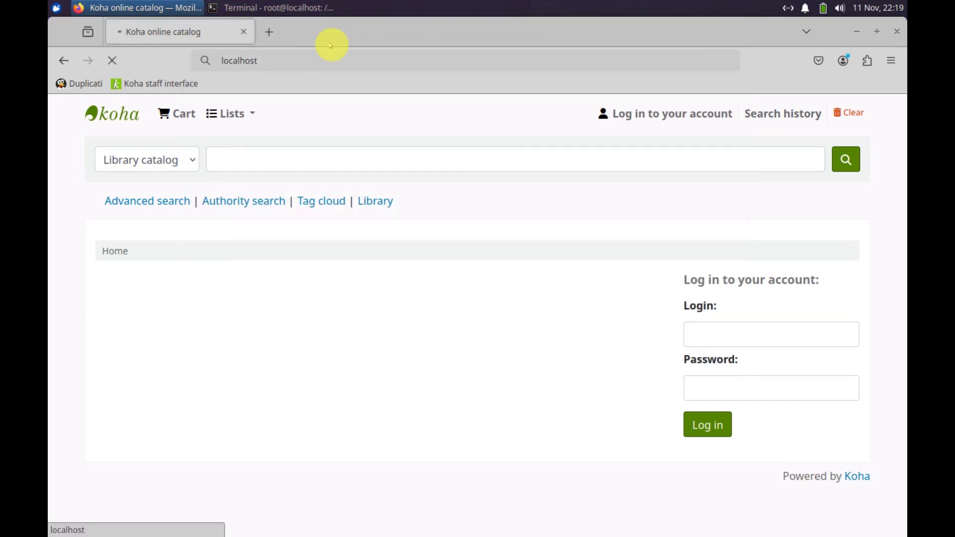
click(273, 59)
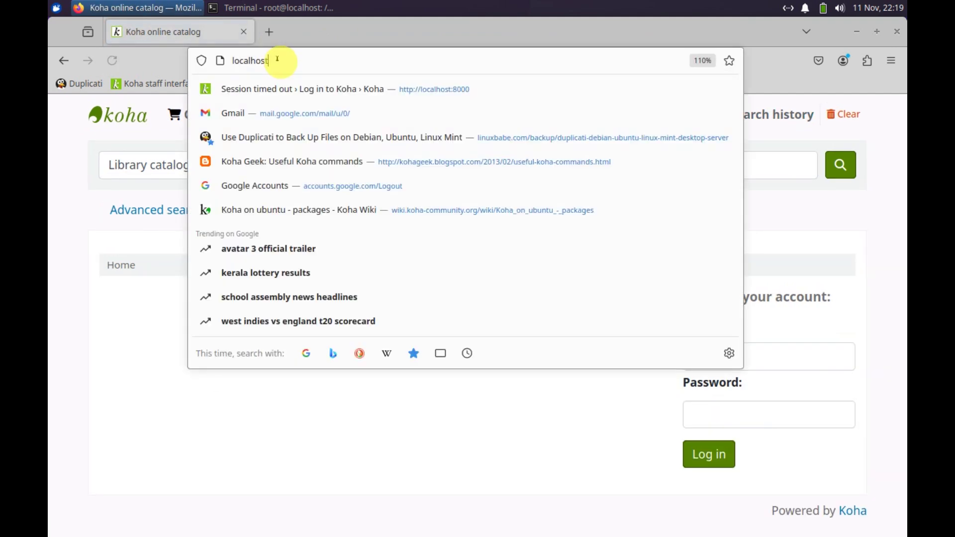
click(391, 89)
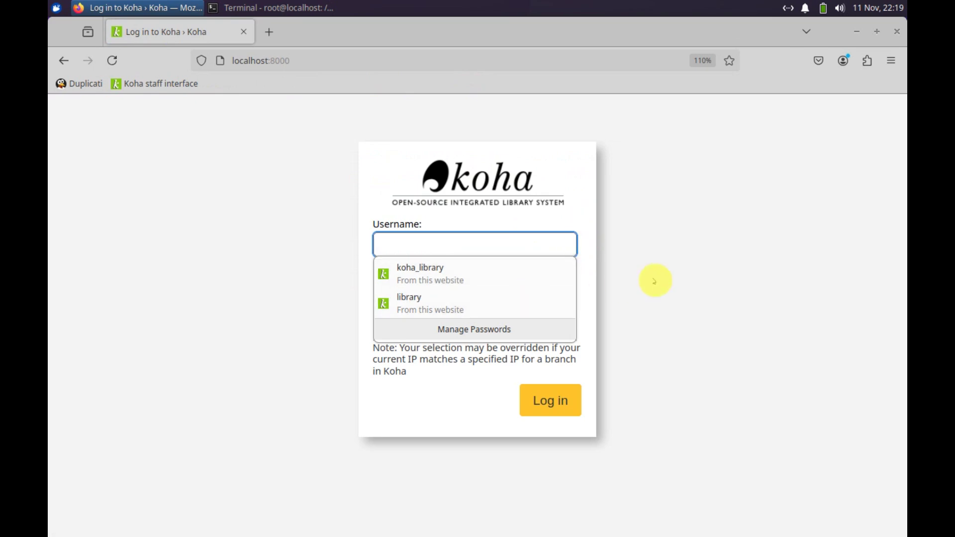
Step: Log into the staff interface with the saved library login, log out, and minimize Firefox
click(508, 303)
click(562, 401)
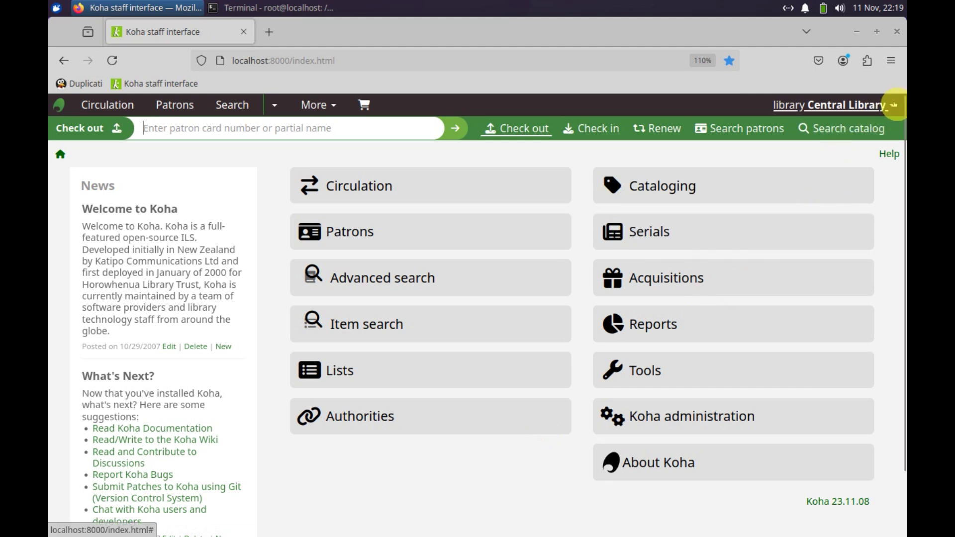
click(891, 106)
click(853, 193)
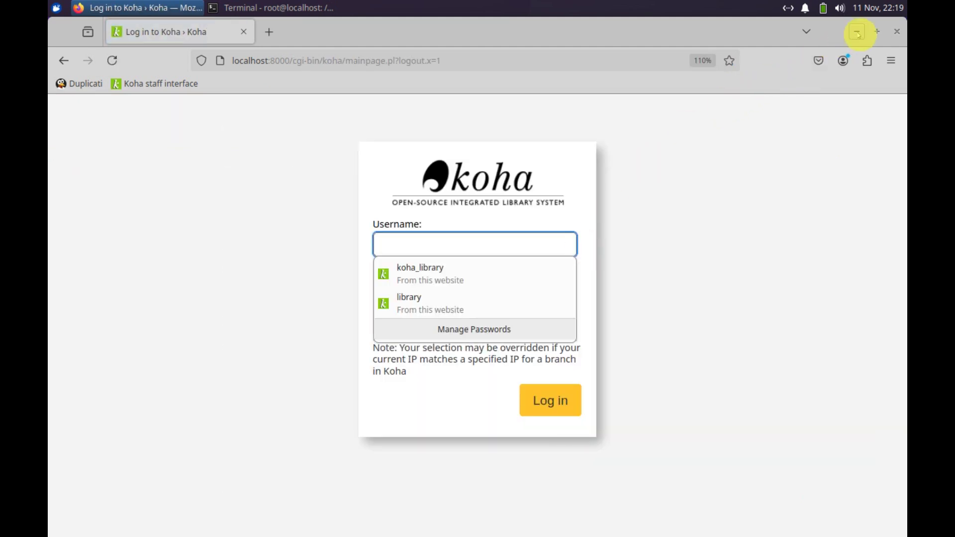
click(857, 32)
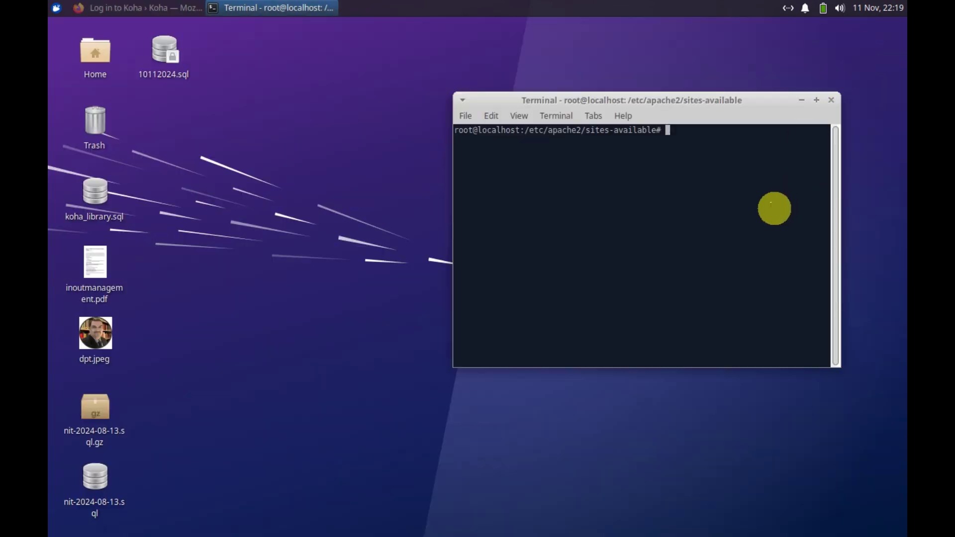